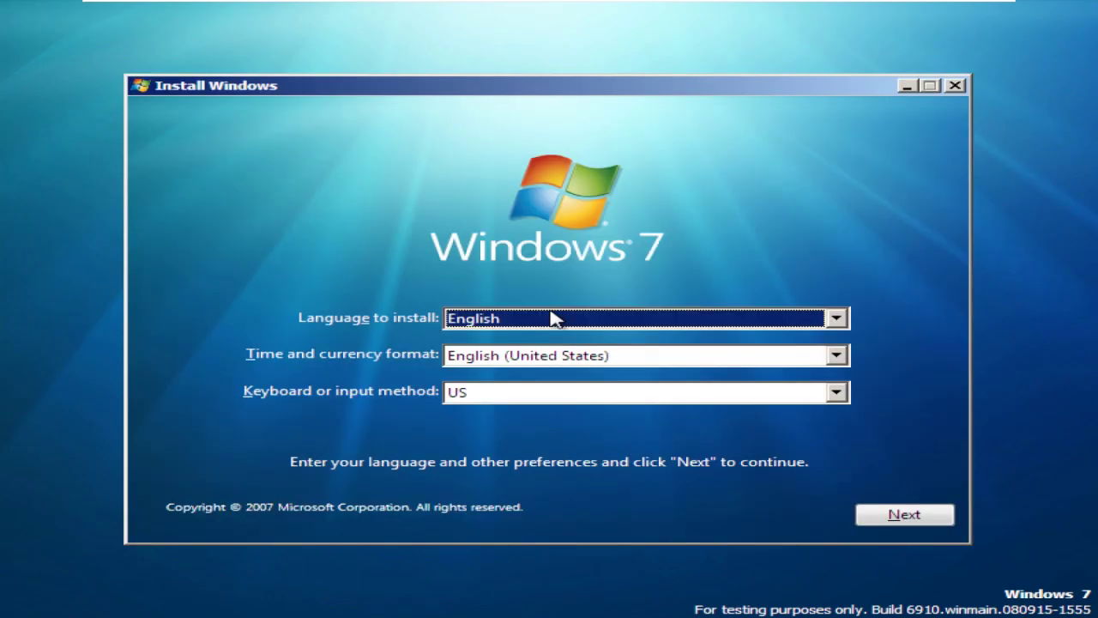
# Start the Windows installation with the default English language settings and choose the Windows 7 Ultimate x64 edition
pyautogui.click(809, 357)
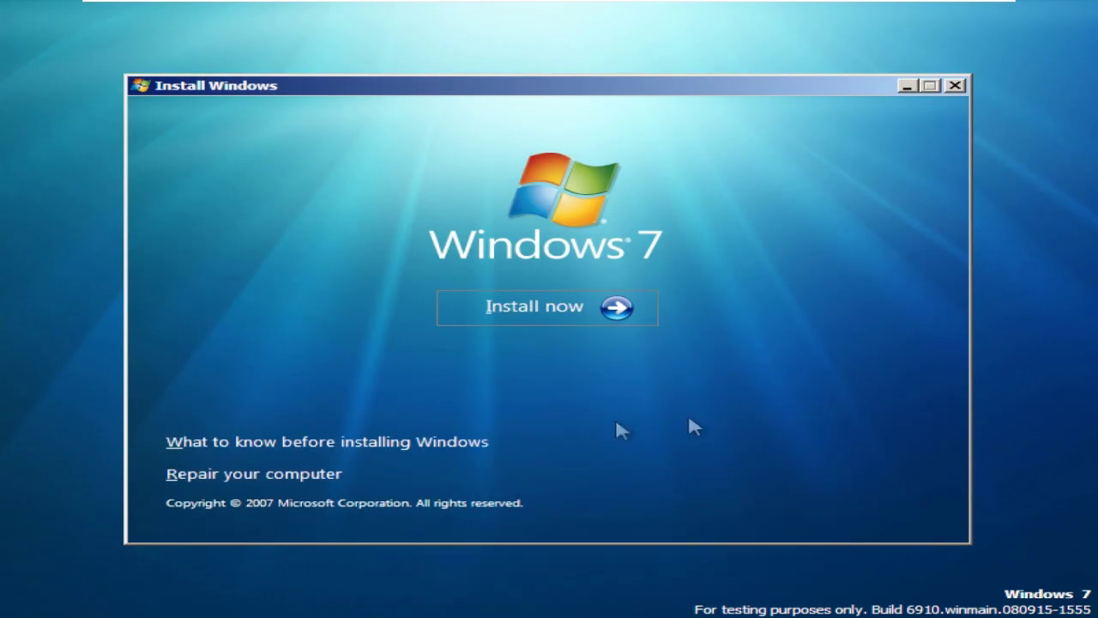
pyautogui.click(578, 306)
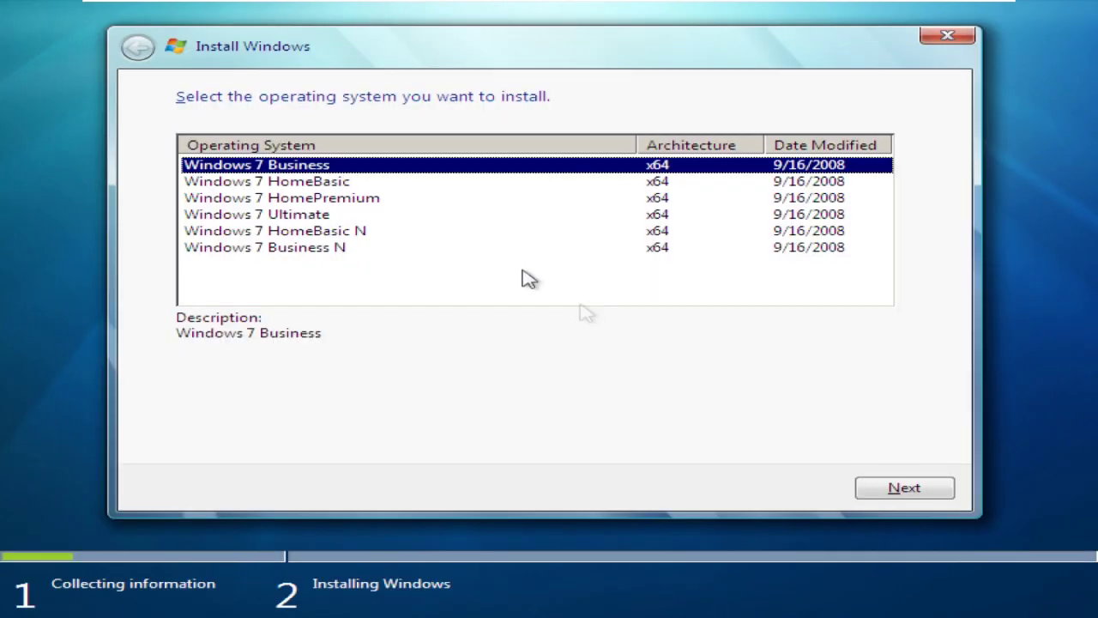
pyautogui.click(408, 215)
pyautogui.click(903, 487)
# Accept the license terms and start a custom installation on Disk 0 Unallocated Space
pyautogui.click(355, 444)
pyautogui.click(904, 487)
pyautogui.click(485, 242)
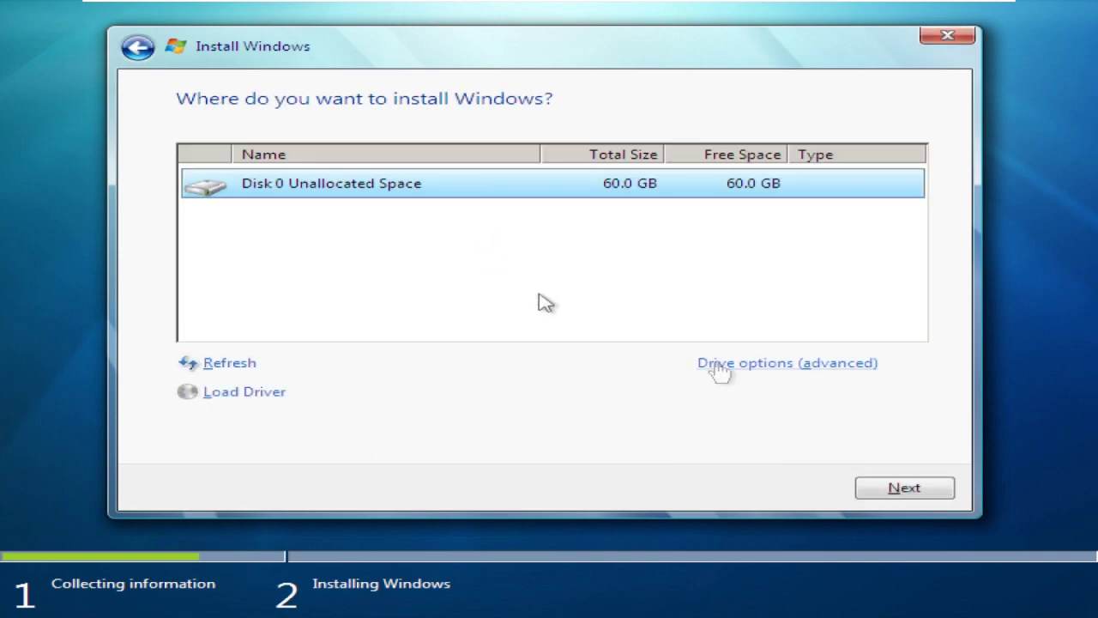
pyautogui.click(892, 488)
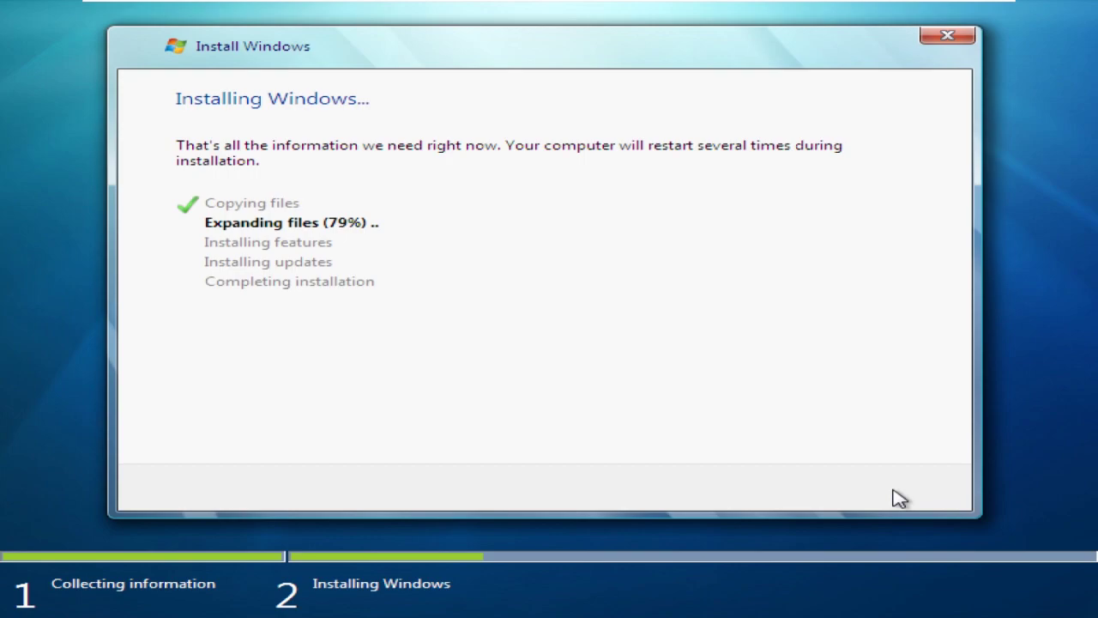
# Switch the virtual machine's display to Exclusive Mode
pyautogui.click(177, 6)
pyautogui.click(221, 41)
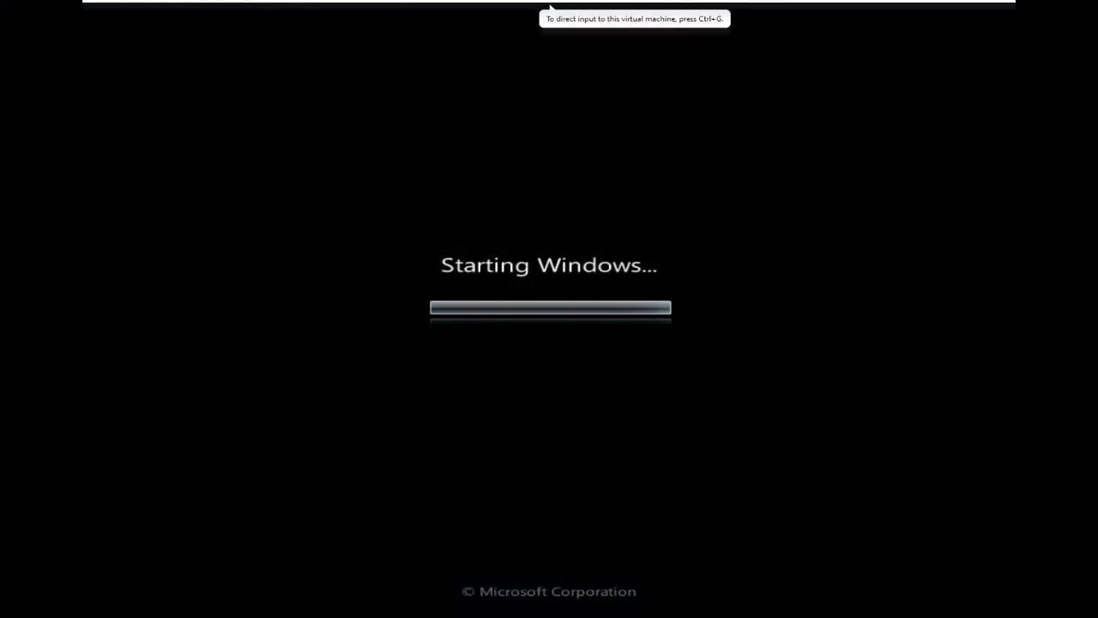
pyautogui.click(176, 7)
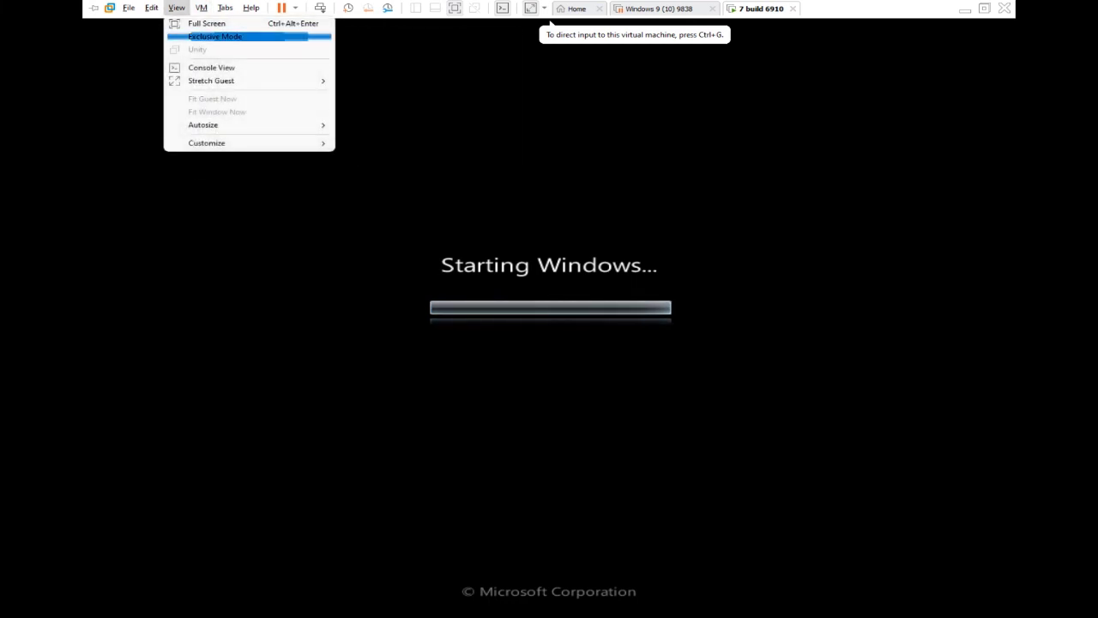
pyautogui.click(230, 37)
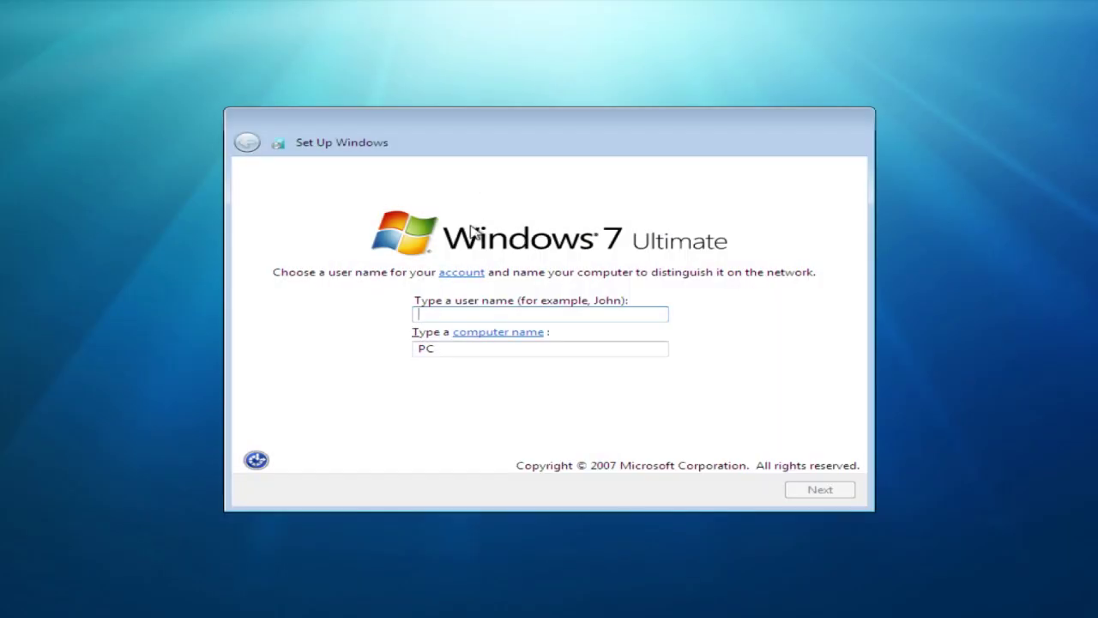
# Set the user name to ClientDows and the computer name to win7-PC, and continue the setup
pyautogui.write('ClientDows')
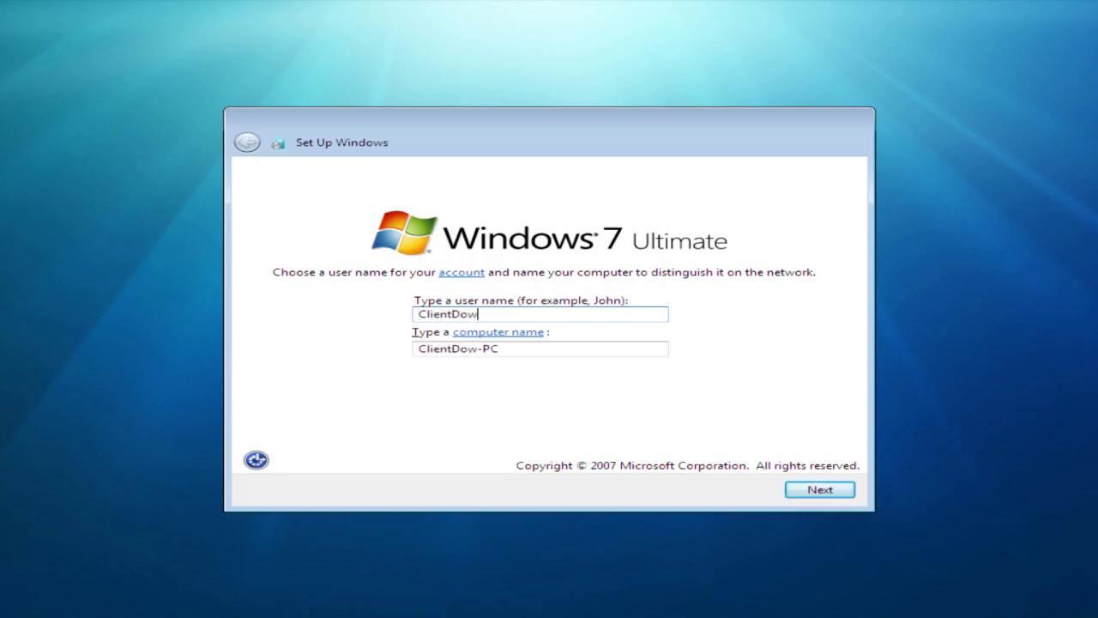
pyautogui.doubleClick(482, 349)
pyautogui.moveTo(482, 345); pyautogui.dragTo(2, 388)
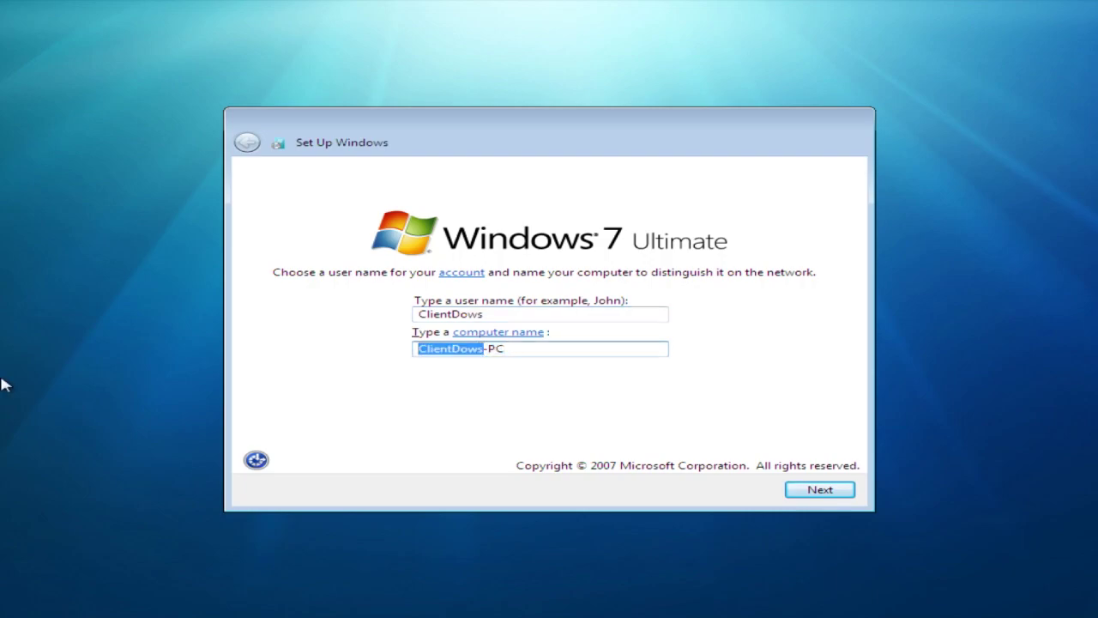
pyautogui.write('win')
pyautogui.press('Return')
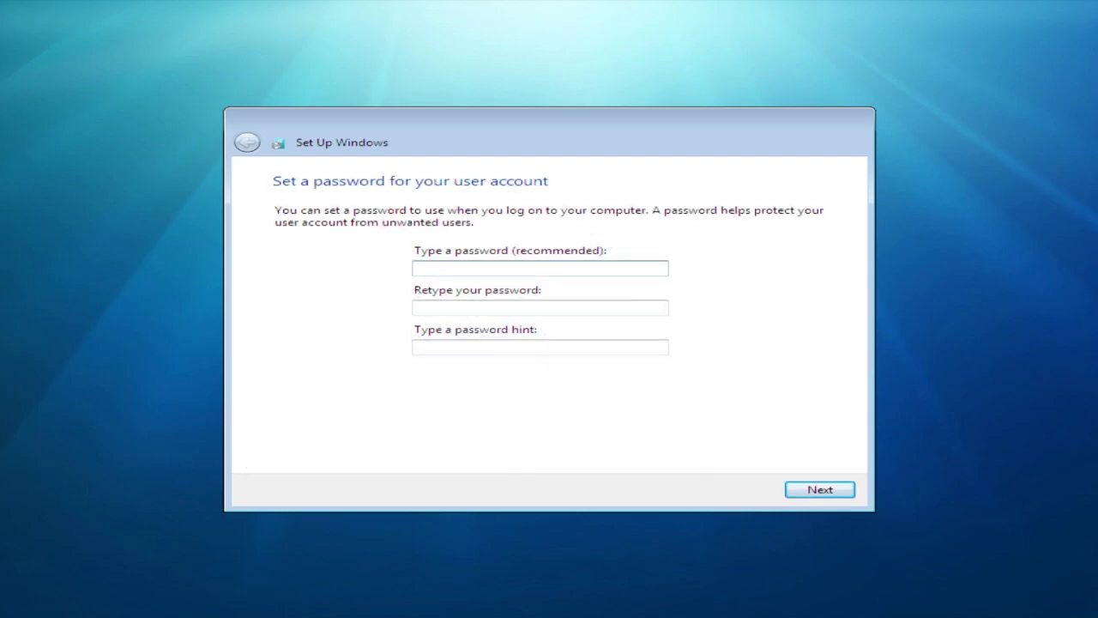
# Skip the account password and product key pages, leaving their fields blank
pyautogui.press('Return')
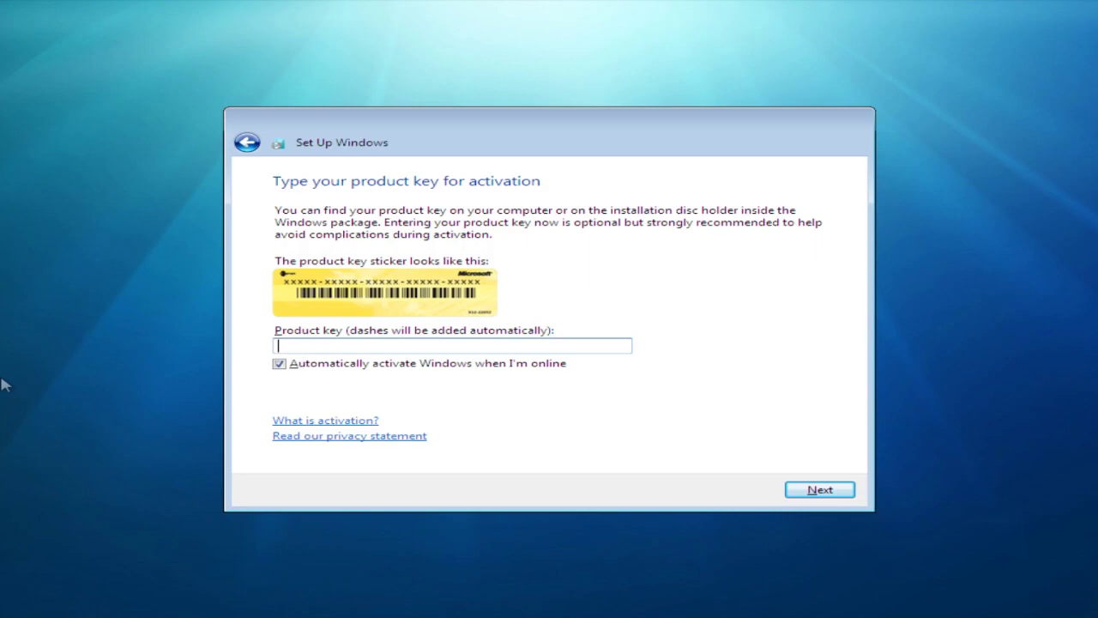
pyautogui.click(828, 494)
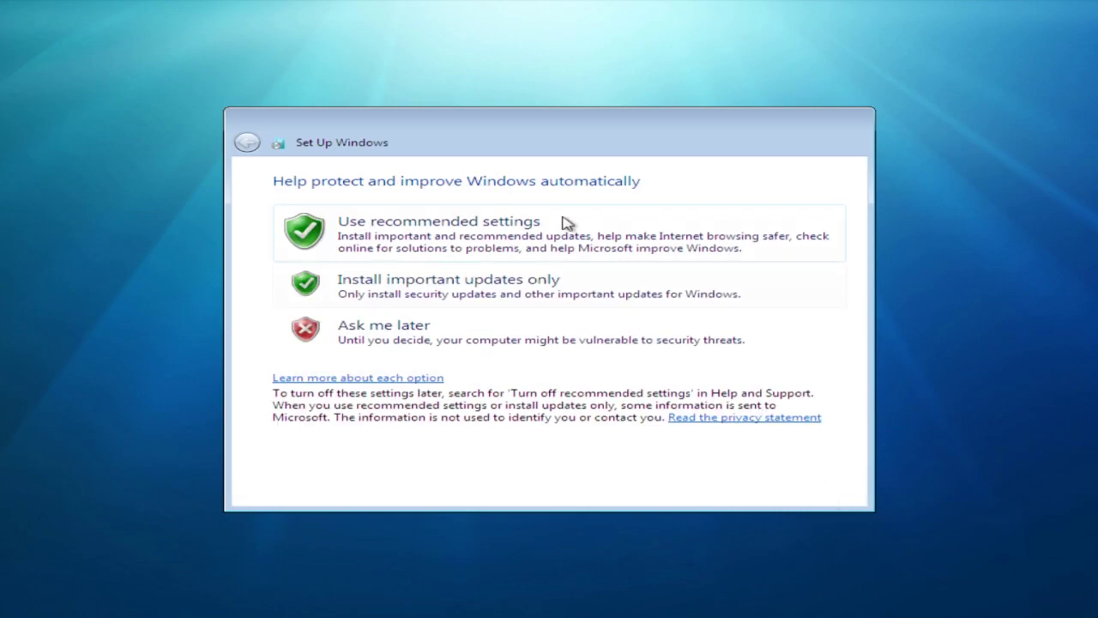
# Use the recommended protection settings and set the computer's location to Public network, keeping the default time settings
pyautogui.click(563, 226)
pyautogui.click(811, 494)
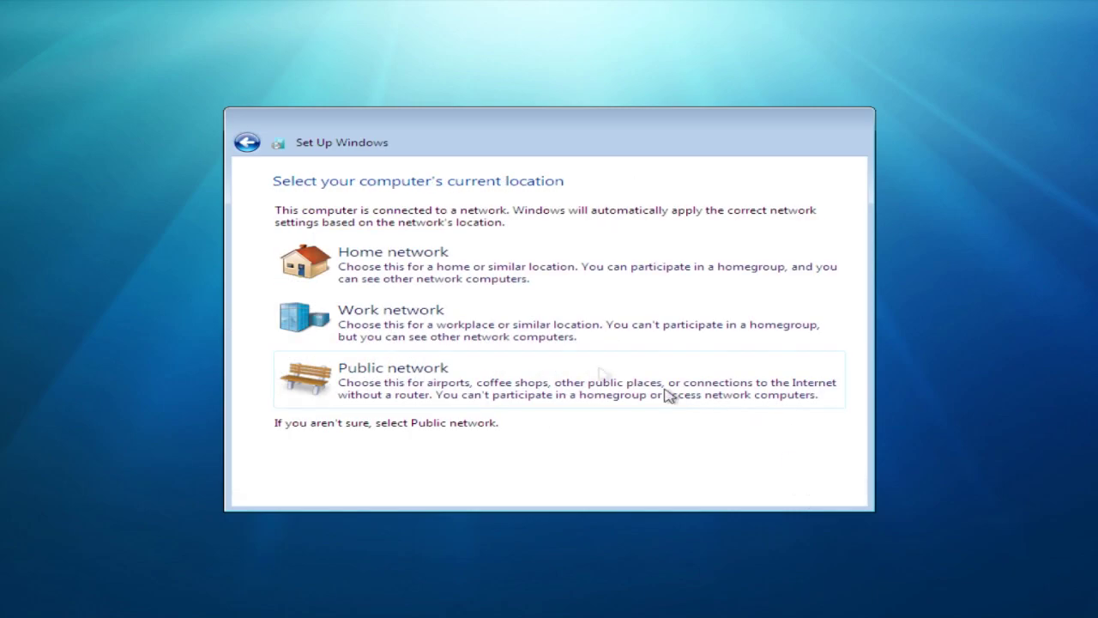
pyautogui.click(583, 362)
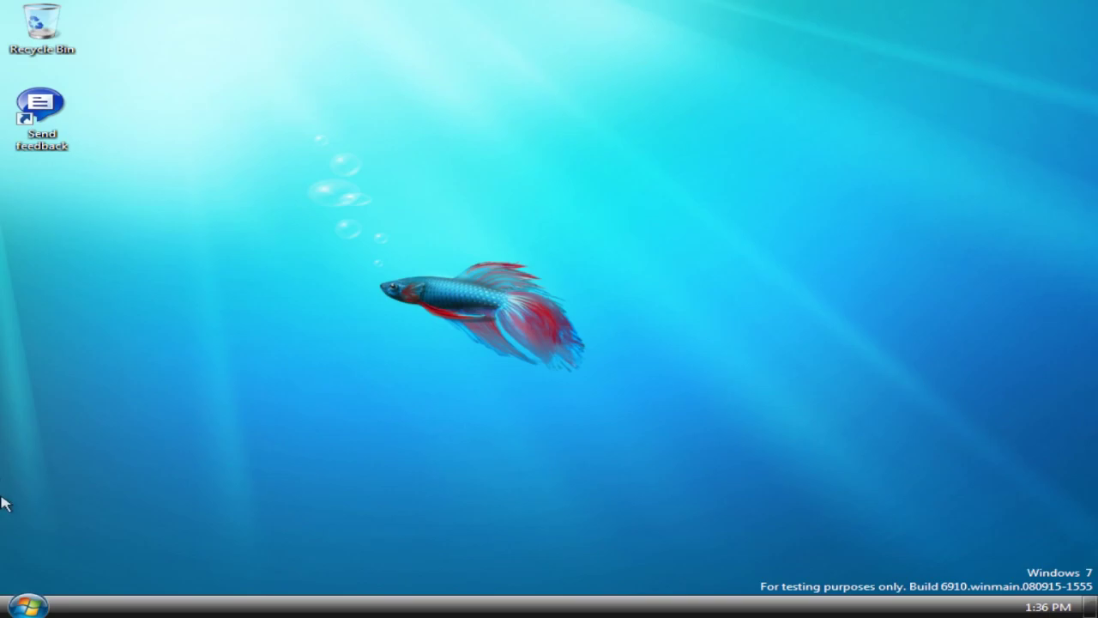
# Review the User Account Control notification settings from the user account page, confirm them and close the window
pyautogui.click(14, 609)
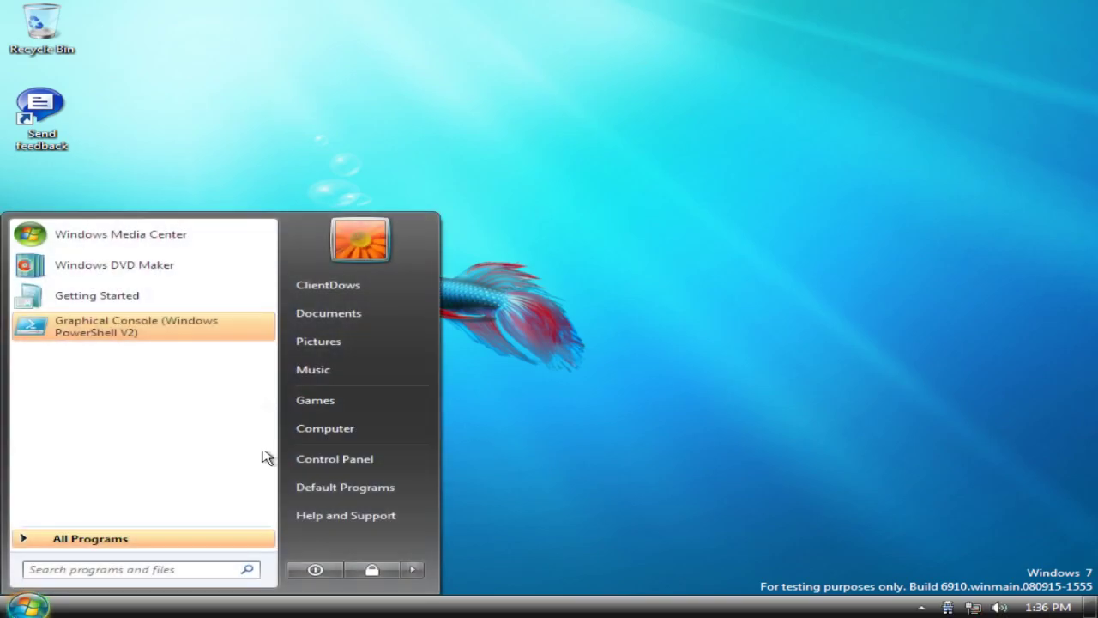
pyautogui.click(362, 247)
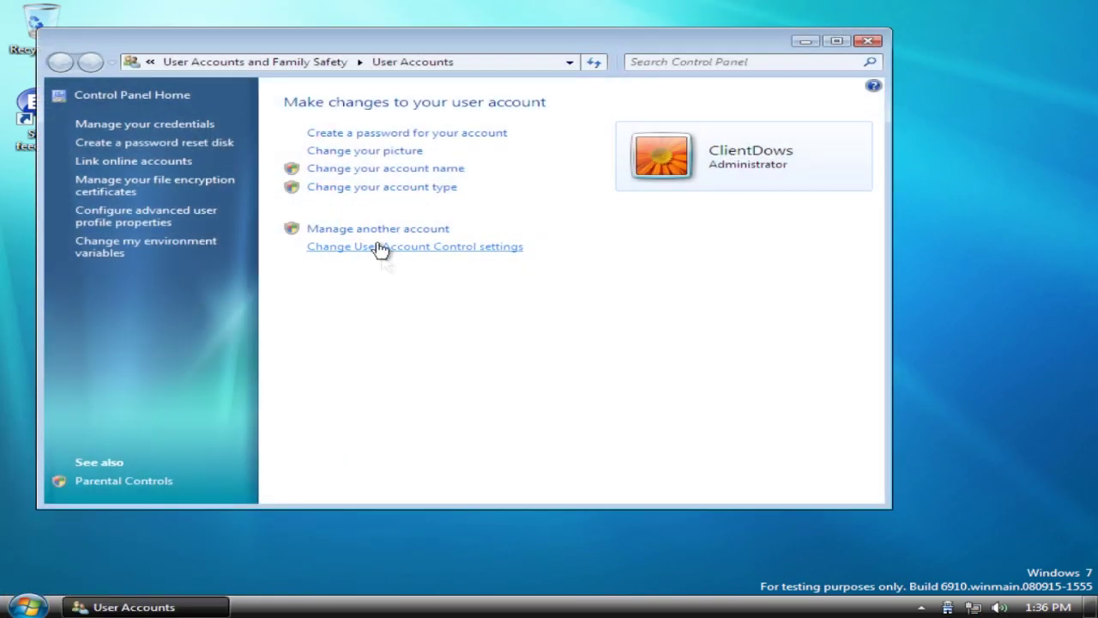
pyautogui.click(424, 249)
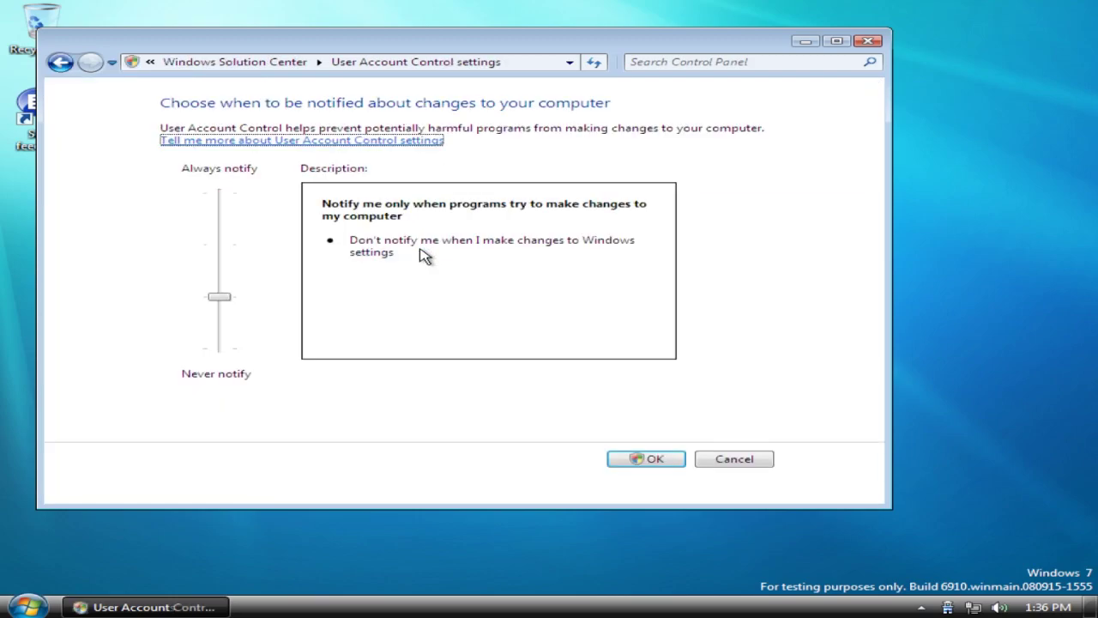
pyautogui.click(657, 458)
pyautogui.click(879, 39)
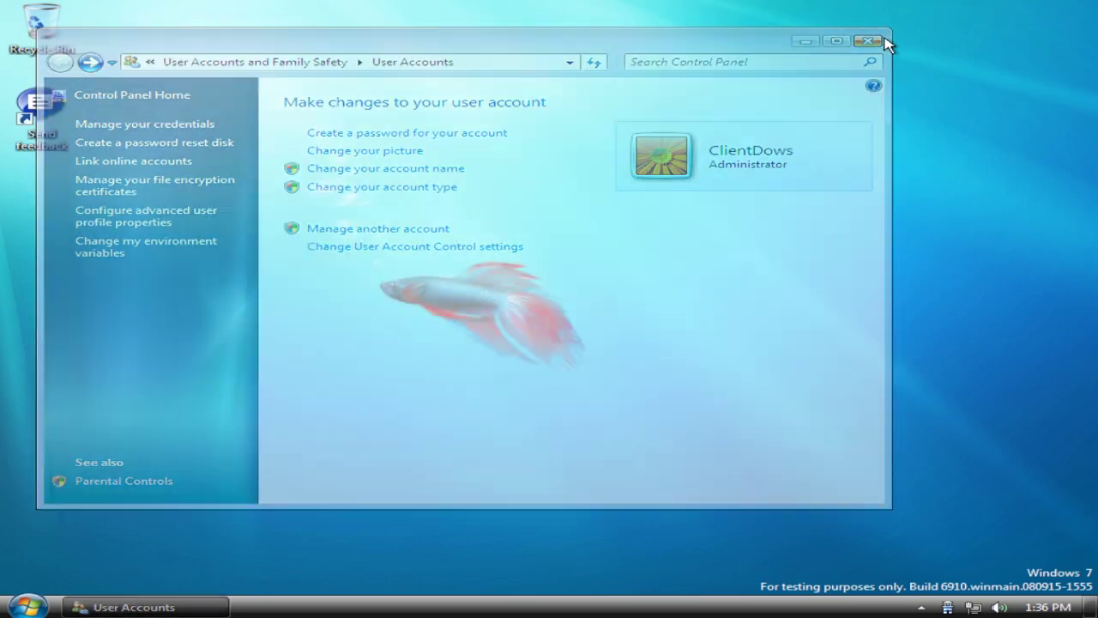
# Open the Computer window and load the VMware Tools installation disc into the virtual machine
pyautogui.click(17, 599)
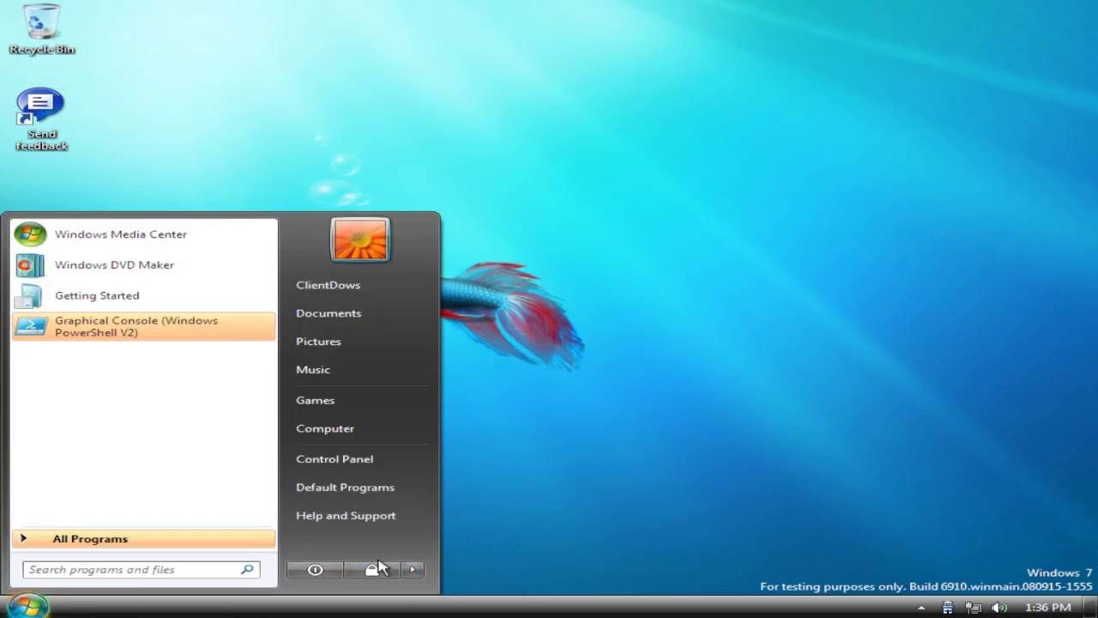
pyautogui.click(359, 431)
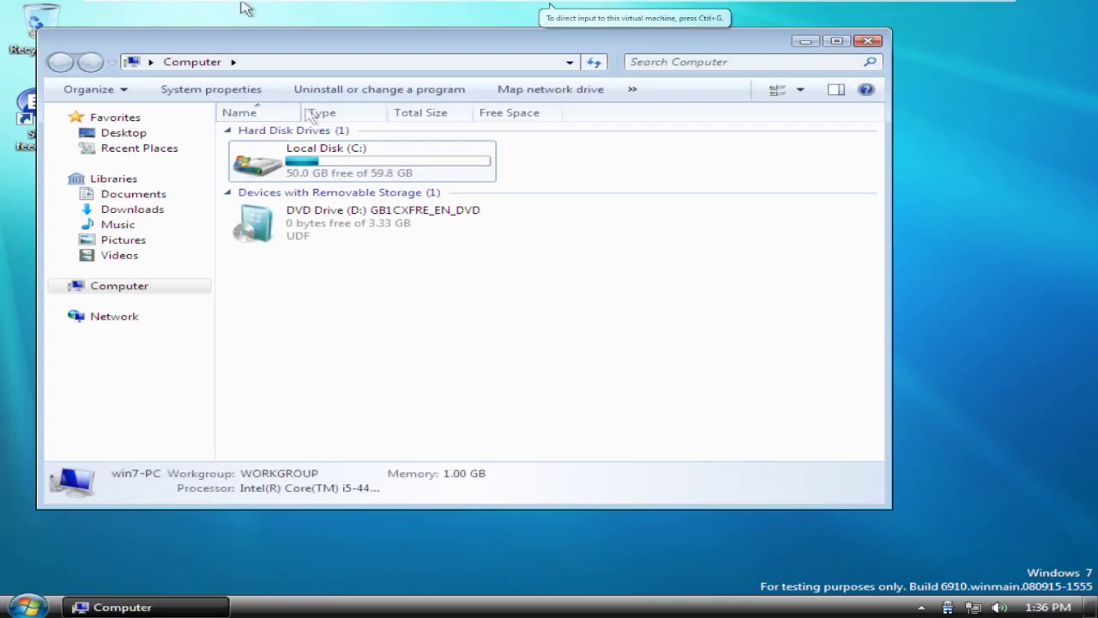
pyautogui.moveTo(550, 20)
pyautogui.click(176, 8)
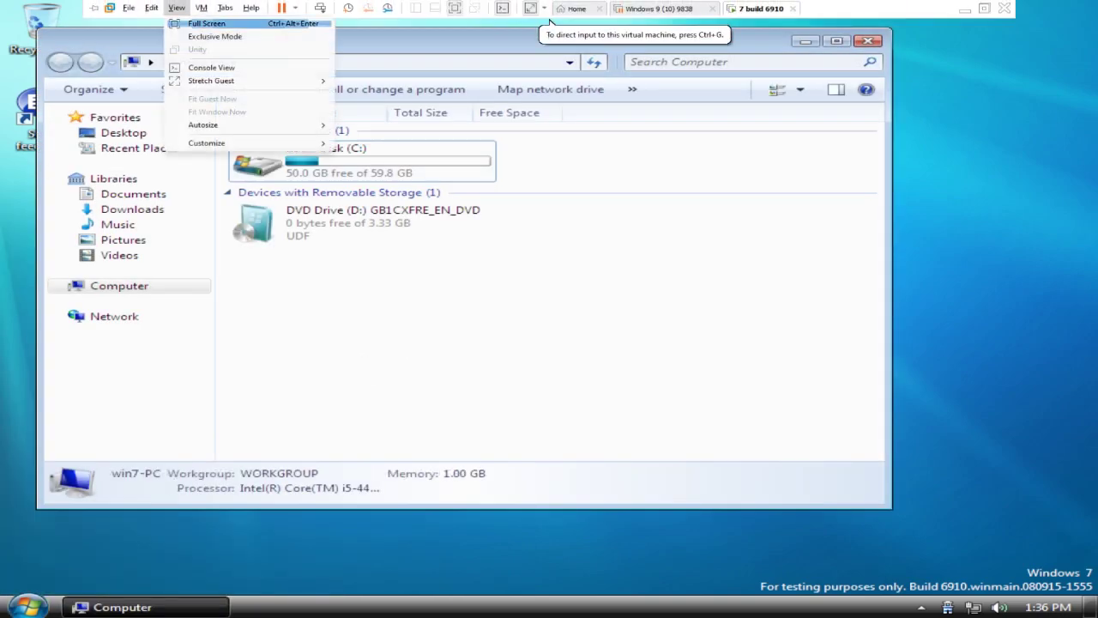
pyautogui.moveTo(201, 8)
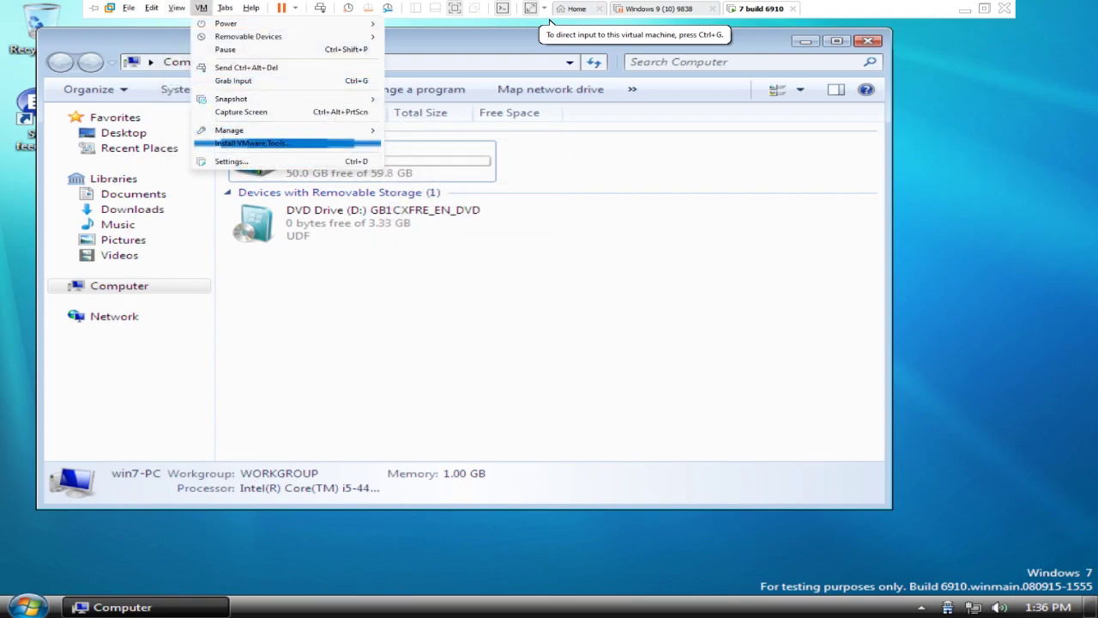
pyautogui.click(252, 143)
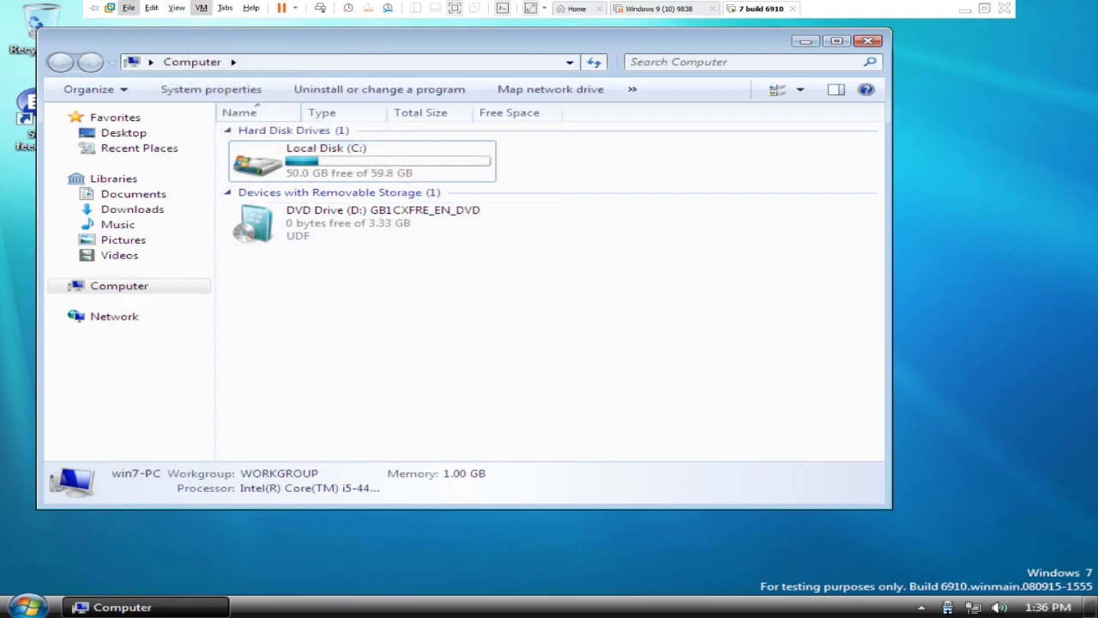
# Return the virtual machine to Exclusive Mode and open the VMware Tools disc in DVD Drive (D:)
pyautogui.click(176, 8)
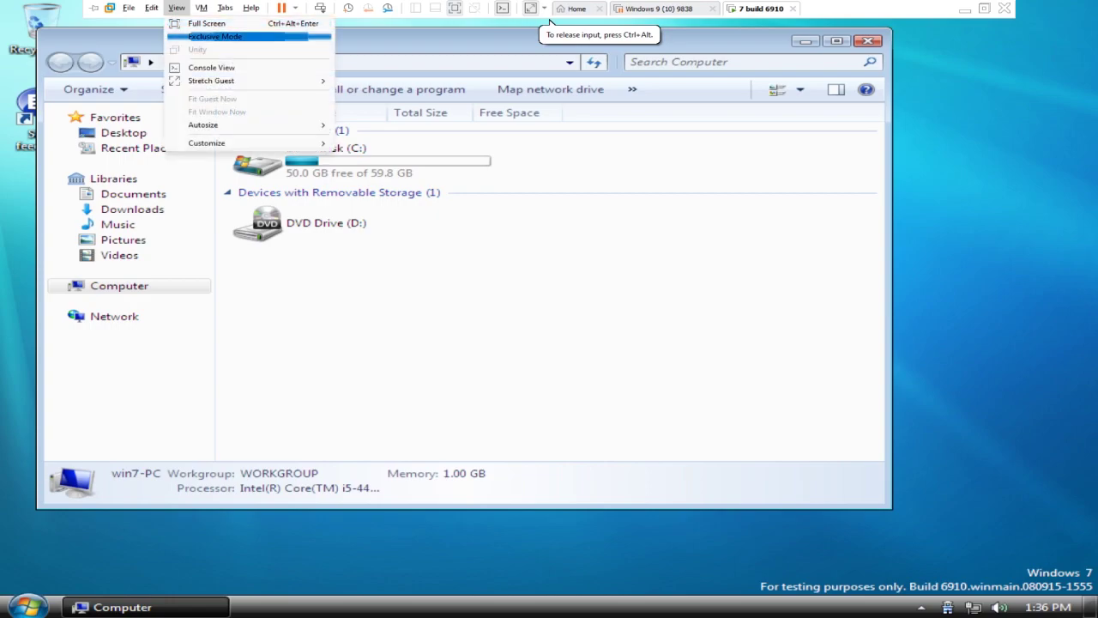
pyautogui.click(249, 37)
pyautogui.click(348, 241)
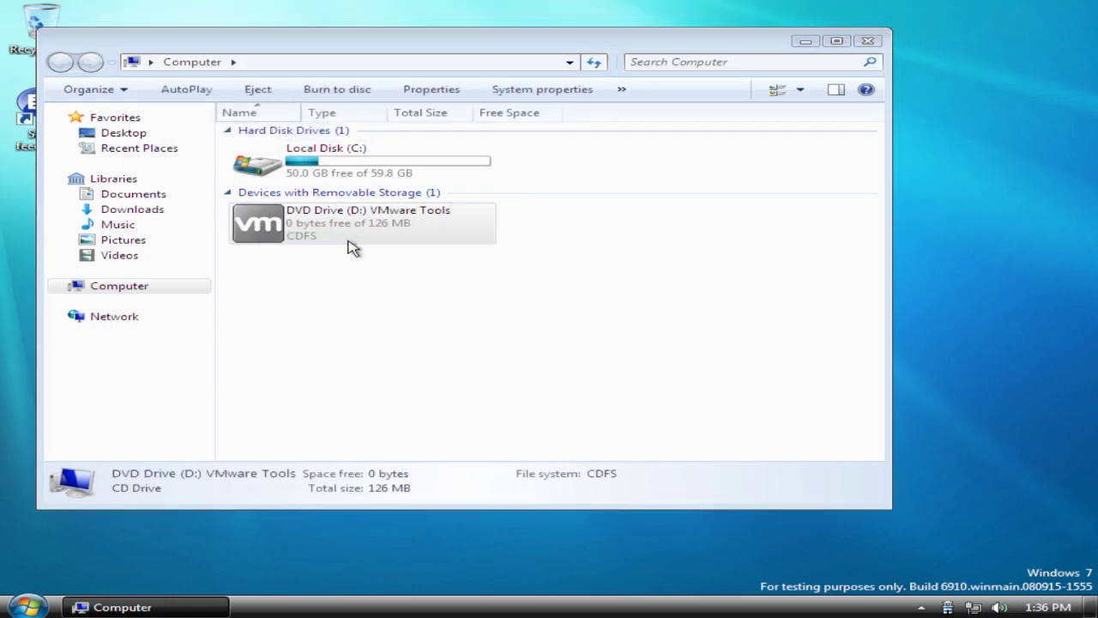
pyautogui.rightClick(190, 62)
# View the computer's System properties for the Windows edition and system type, and close the window
pyautogui.press('super')
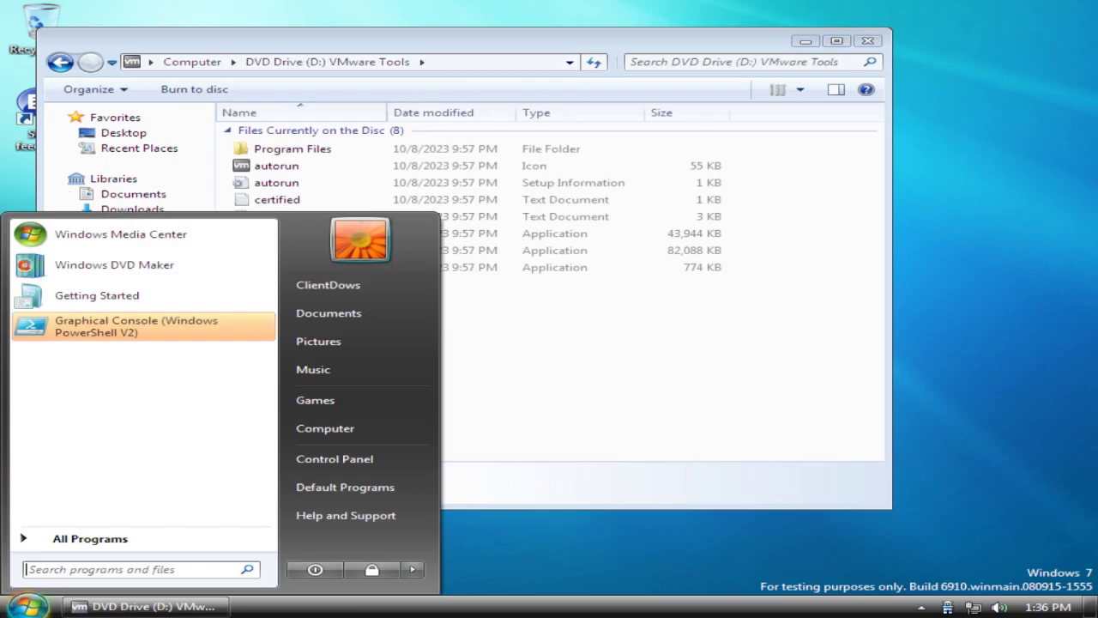
pyautogui.rightClick(361, 425)
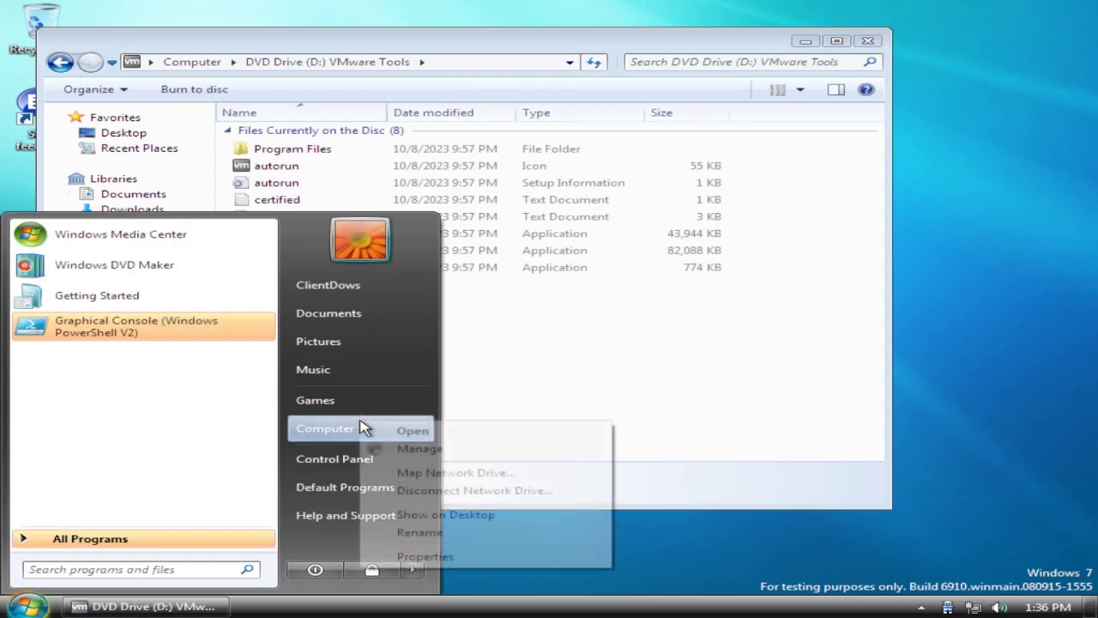
pyautogui.click(473, 555)
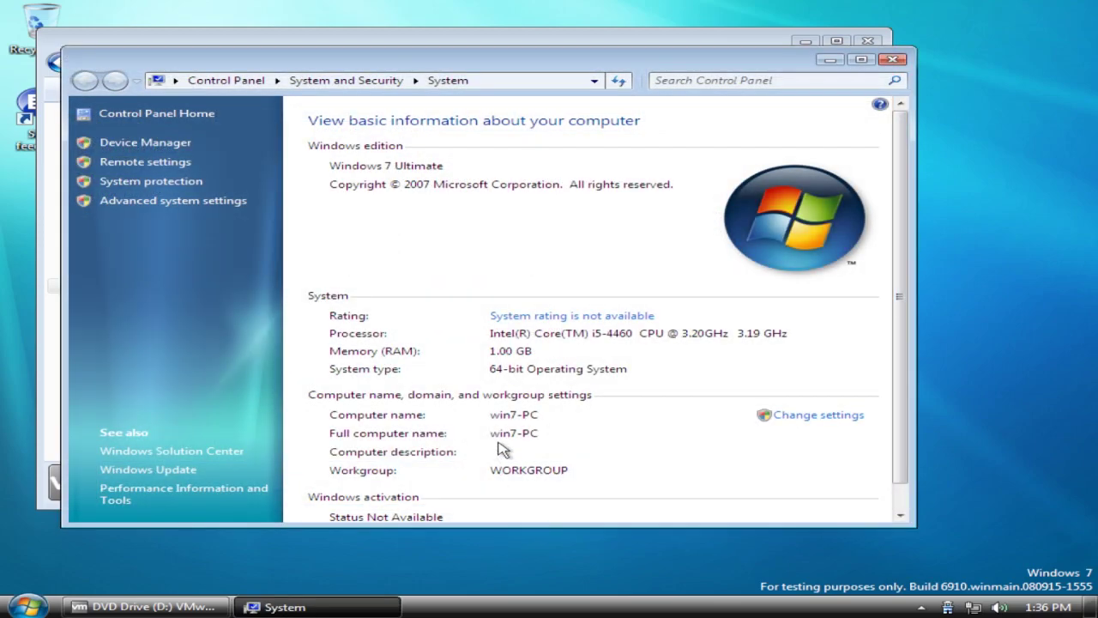
pyautogui.click(892, 59)
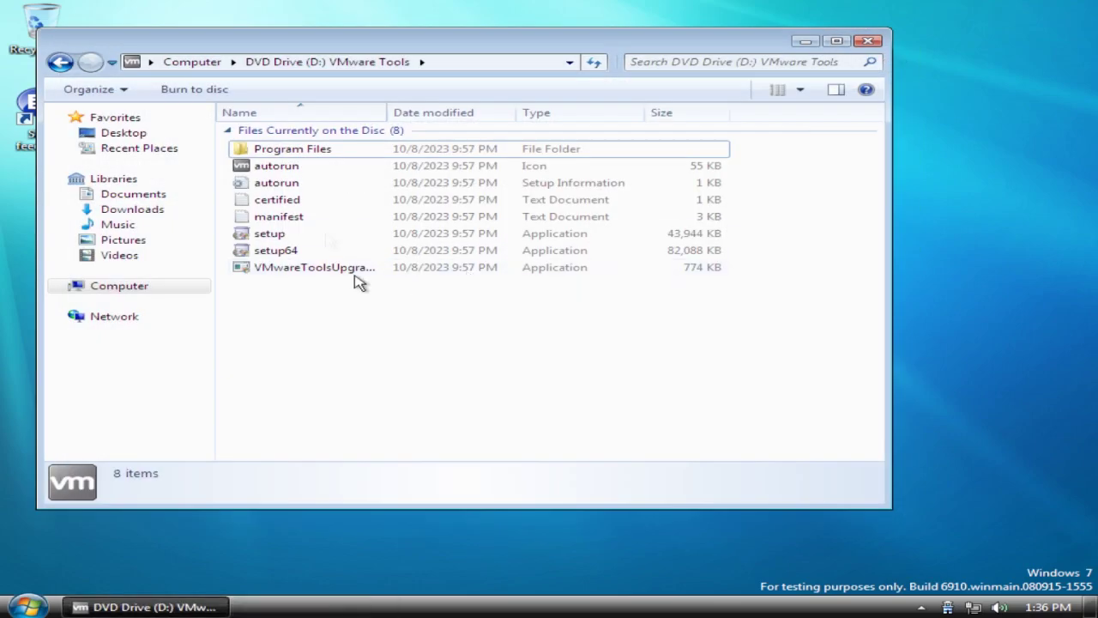
# Try to install VMware Tools by running setup64 from the disc
pyautogui.doubleClick(335, 252)
pyautogui.click(566, 318)
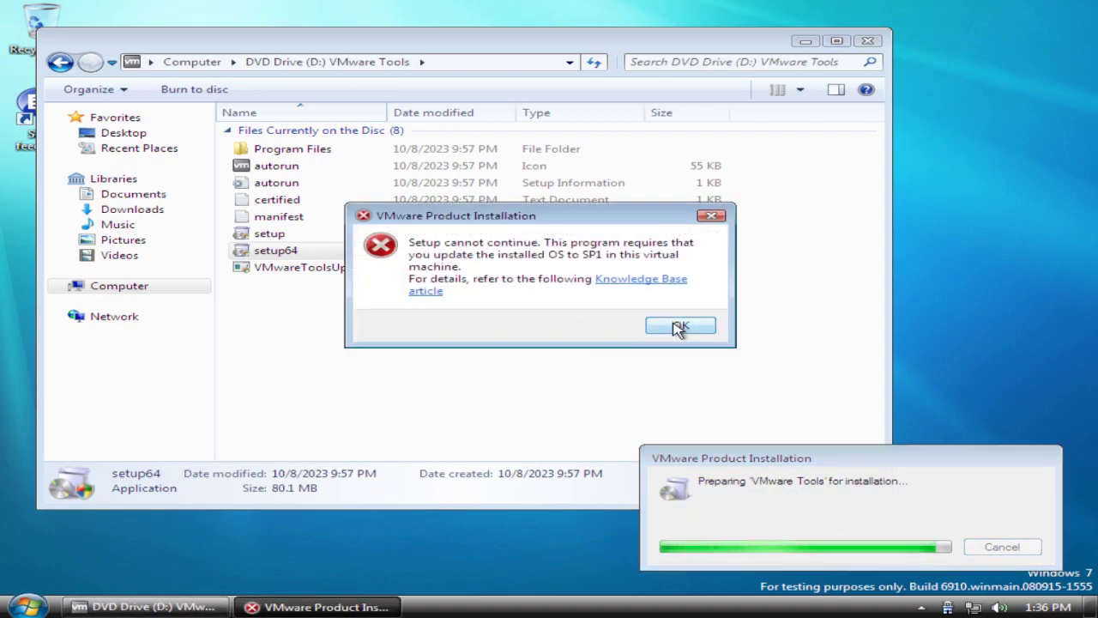
pyautogui.click(679, 327)
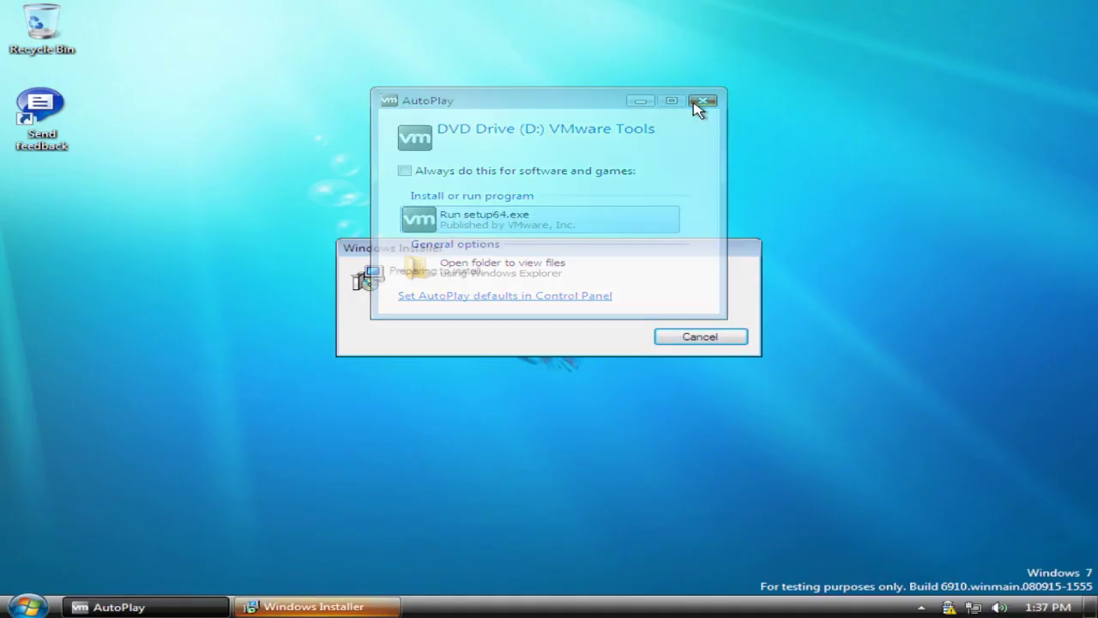
# Dismiss AutoPlay, complete the VMware Tools Setup wizard and restart Windows
pyautogui.click(702, 104)
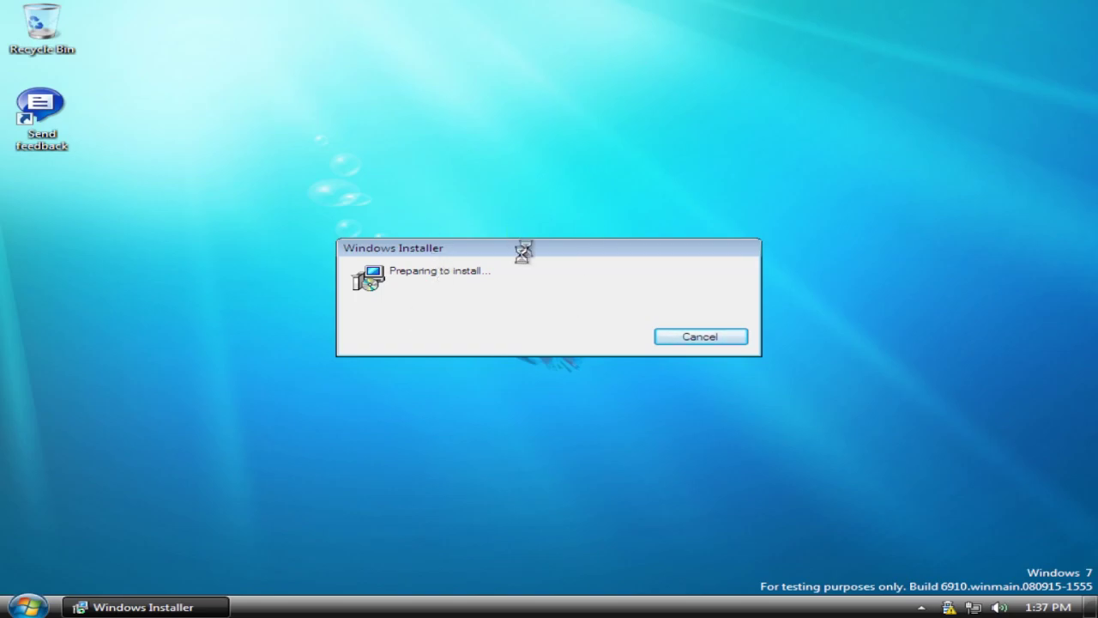
pyautogui.click(669, 430)
pyautogui.click(657, 431)
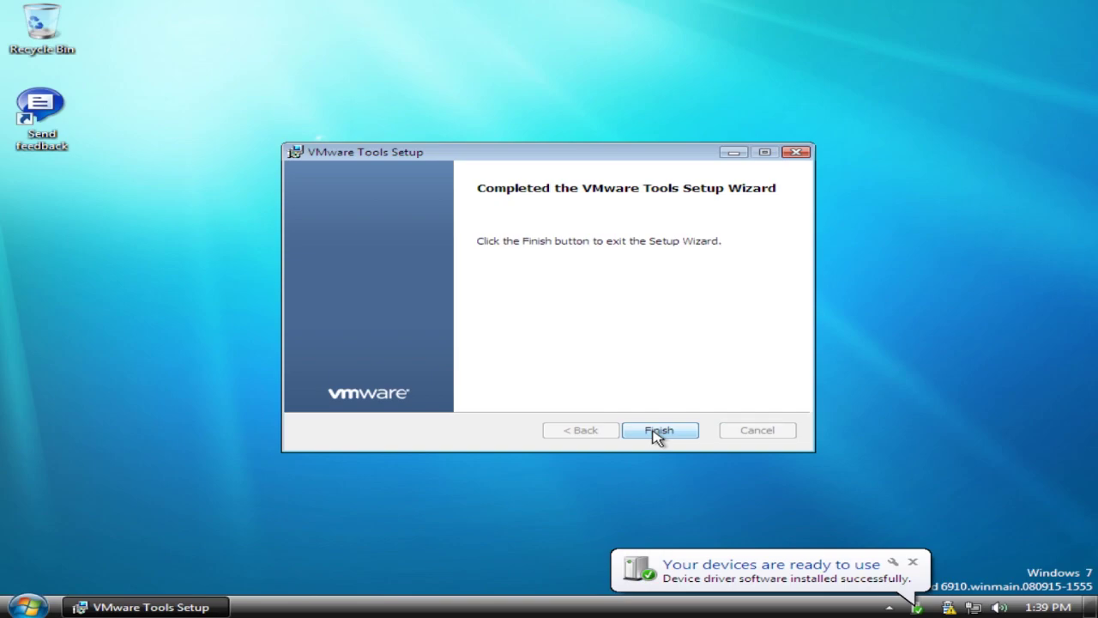
pyautogui.click(658, 431)
pyautogui.press('Return')
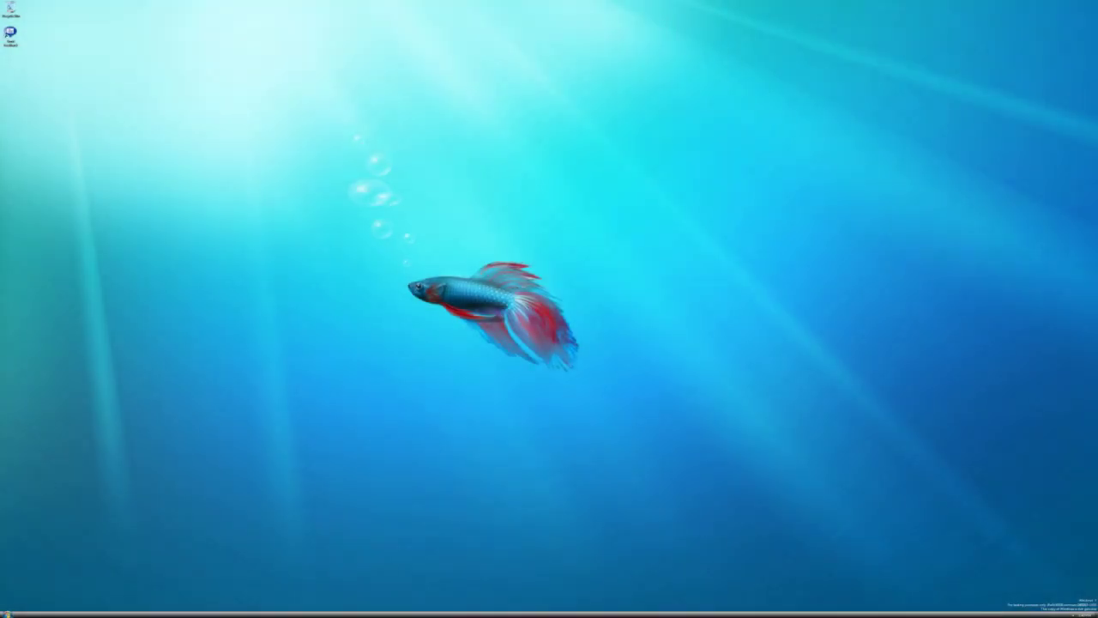
pyautogui.rightClick(563, 259)
pyautogui.press('Escape')
pyautogui.press('super')
pyautogui.press('Escape')
# Open the desktop's Personalization settings, apply the Windows 7 theme and open Display Settings
pyautogui.rightClick(277, 363)
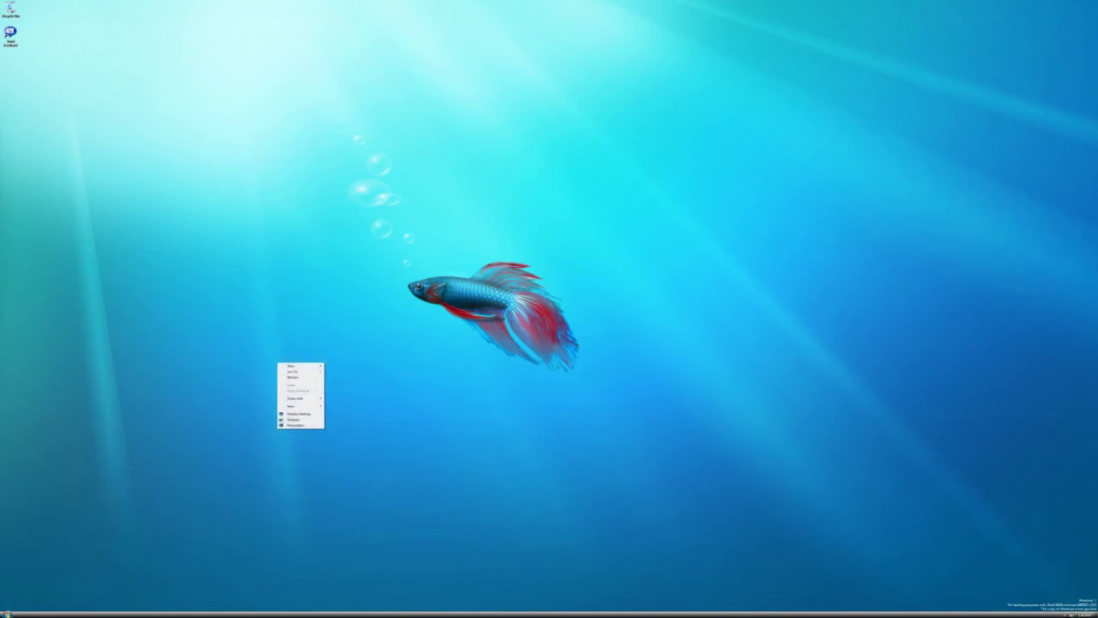
pyautogui.press('Escape')
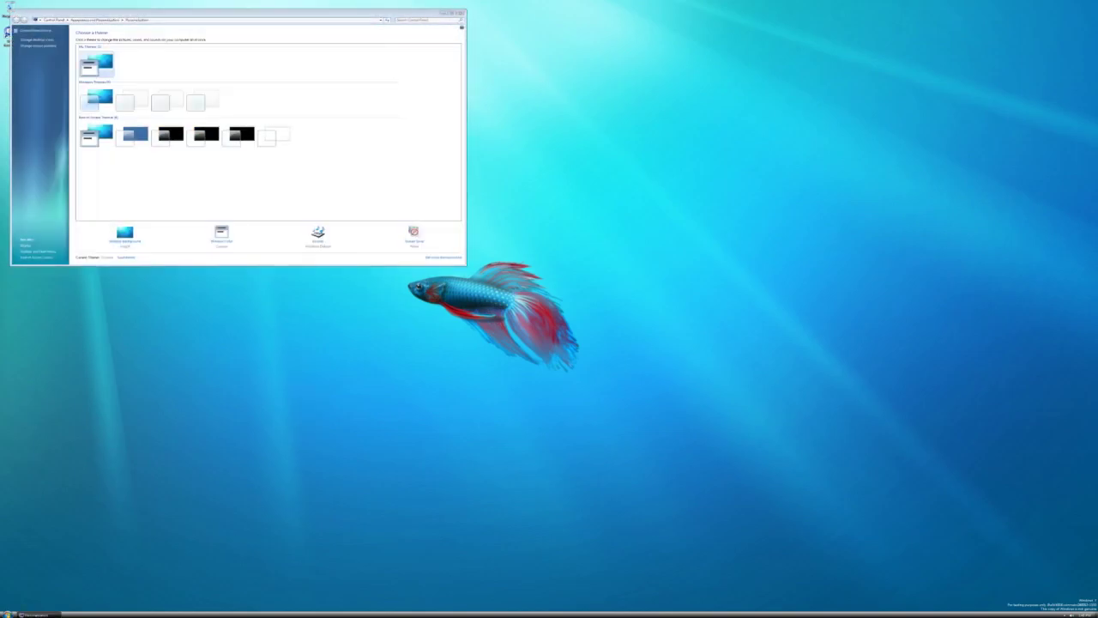
pyautogui.rightClick(591, 154)
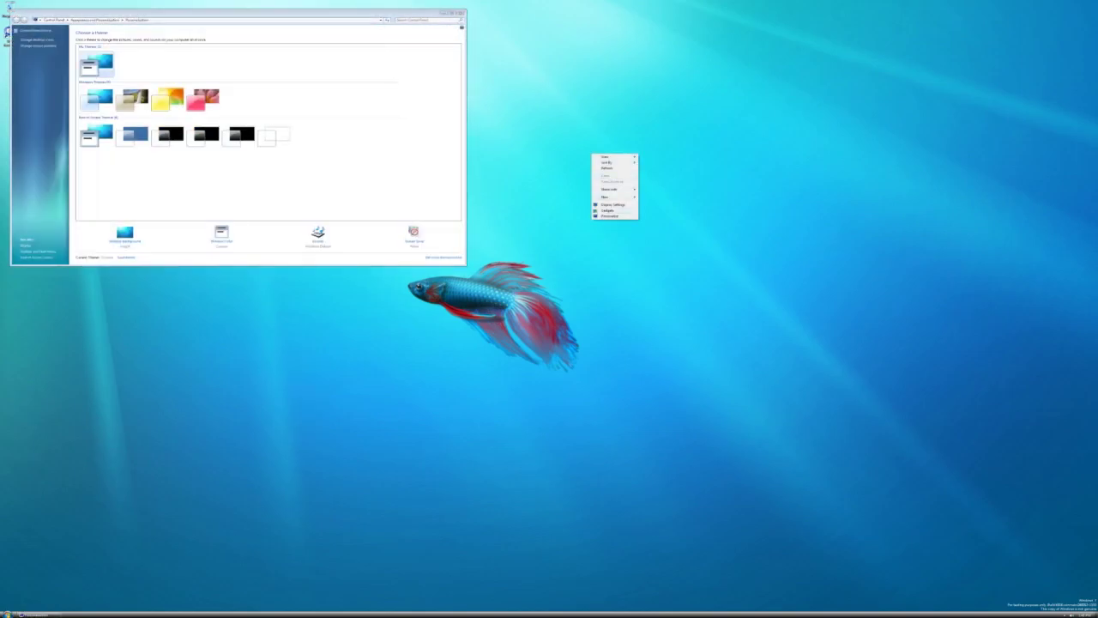
pyautogui.click(610, 216)
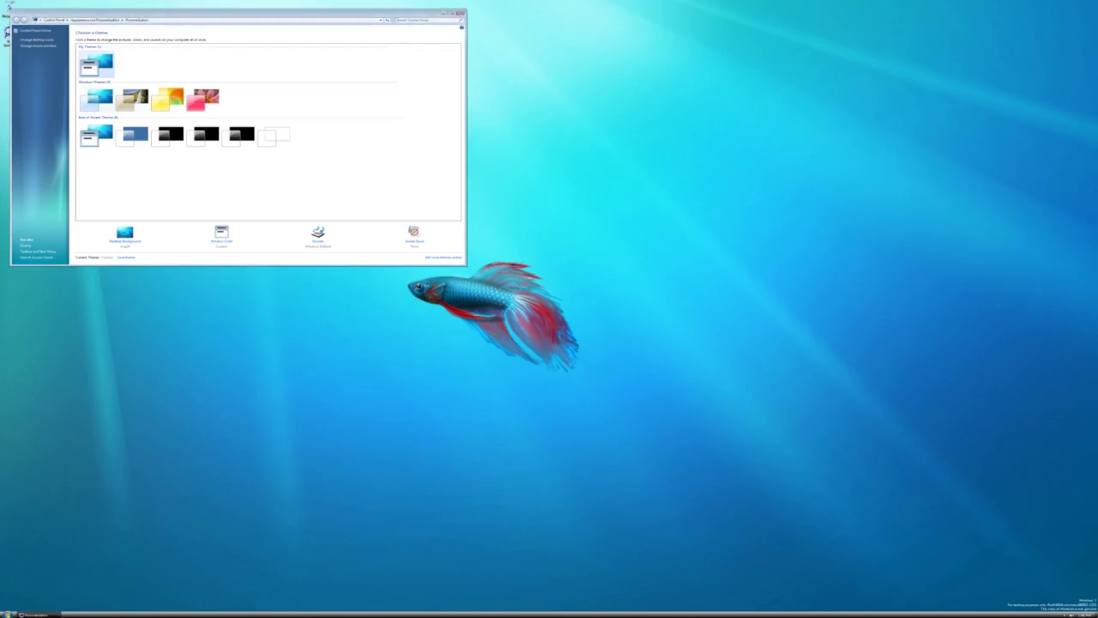
pyautogui.rightClick(751, 223)
pyautogui.press('Escape')
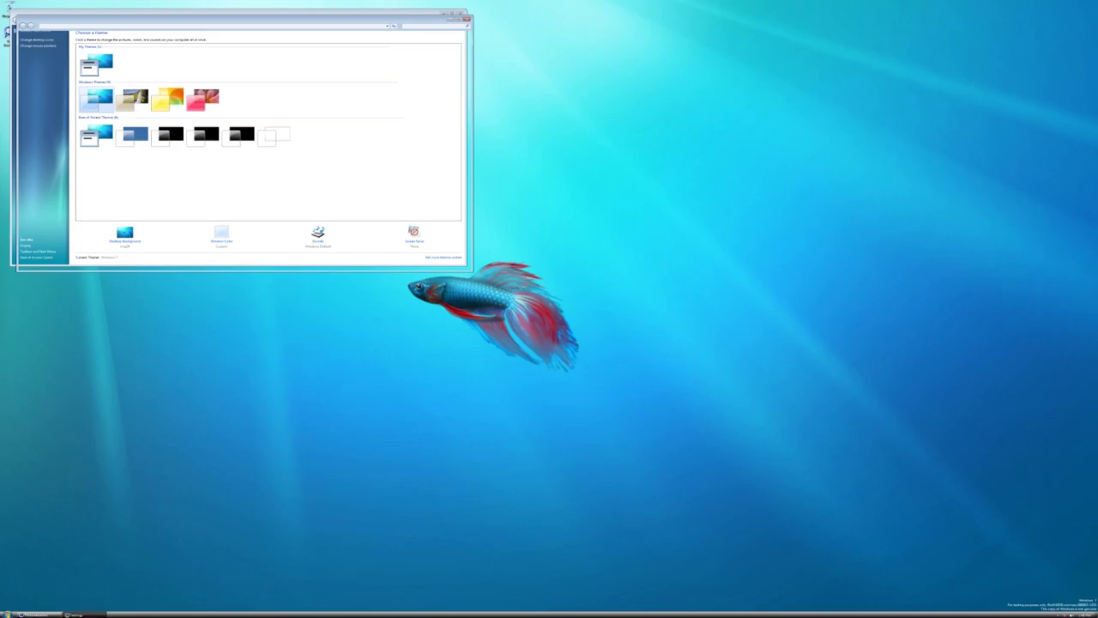
# Set the display resolution to 1680 x 1050 and keep the changes
pyautogui.moveTo(244, 19); pyautogui.dragTo(610, 185)
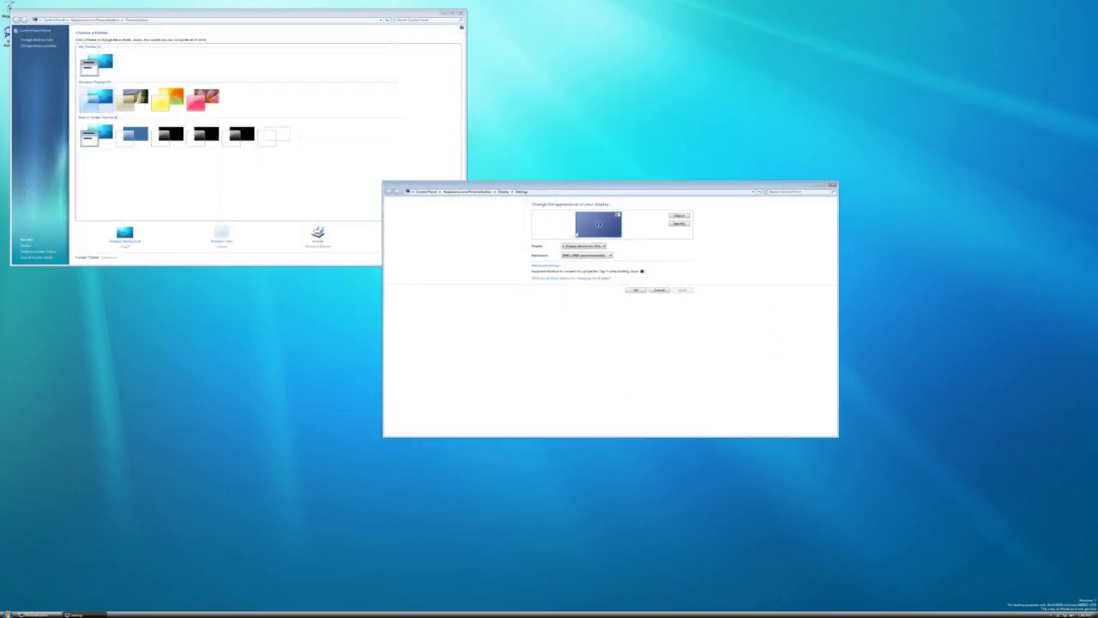
pyautogui.click(586, 255)
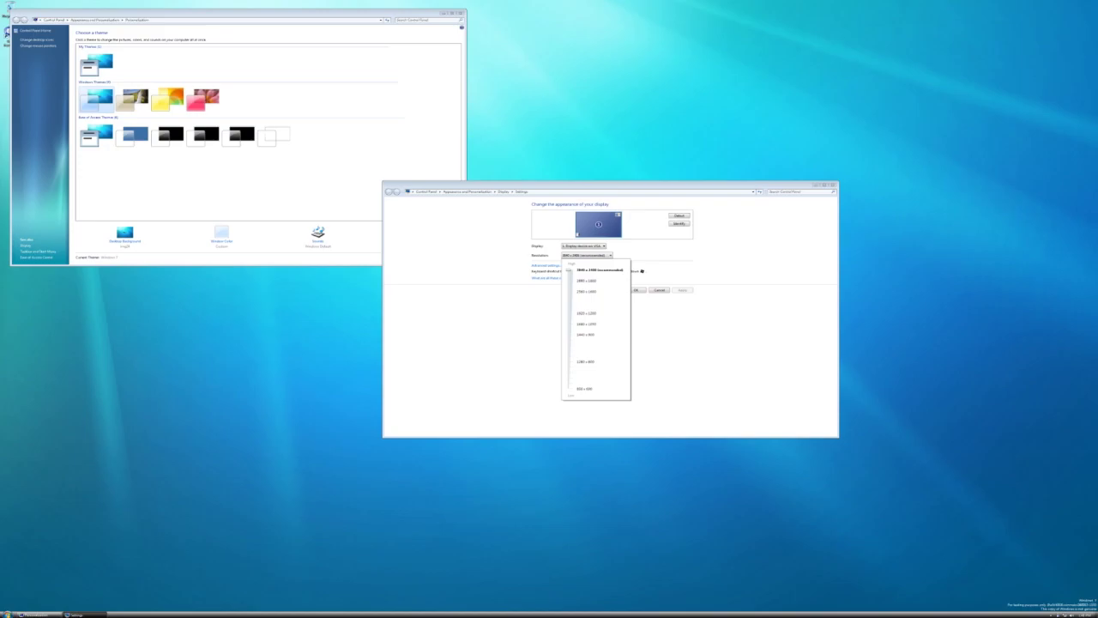
pyautogui.moveTo(568, 271); pyautogui.dragTo(568, 324)
pyautogui.click(682, 289)
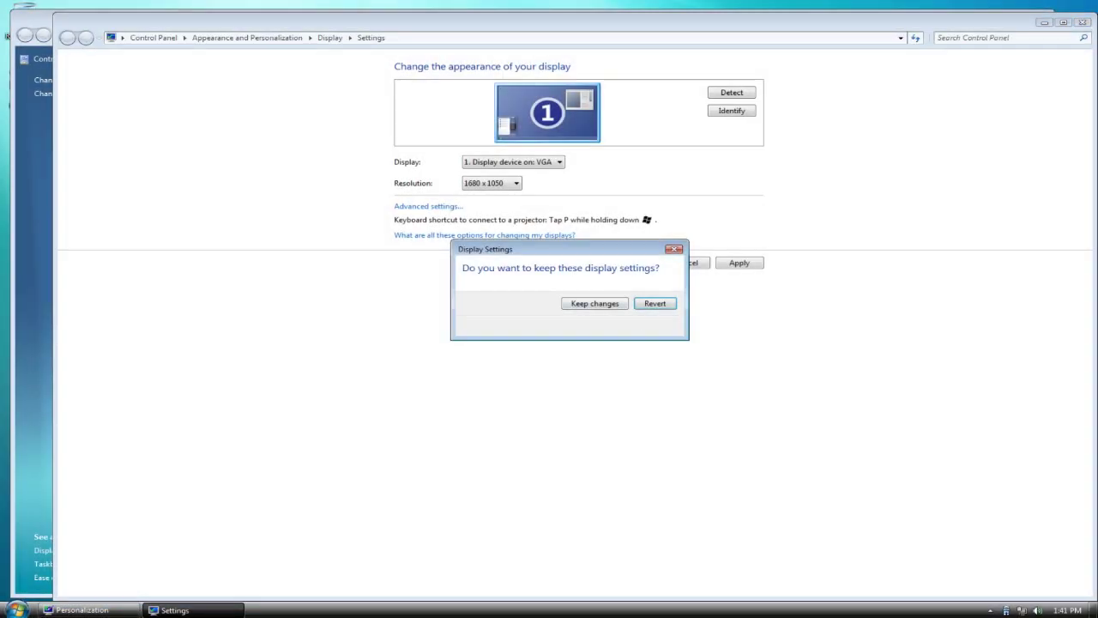
pyautogui.click(594, 303)
# Try the waterfall theme under Windows Themes and reapply the Windows 7 theme
pyautogui.click(291, 216)
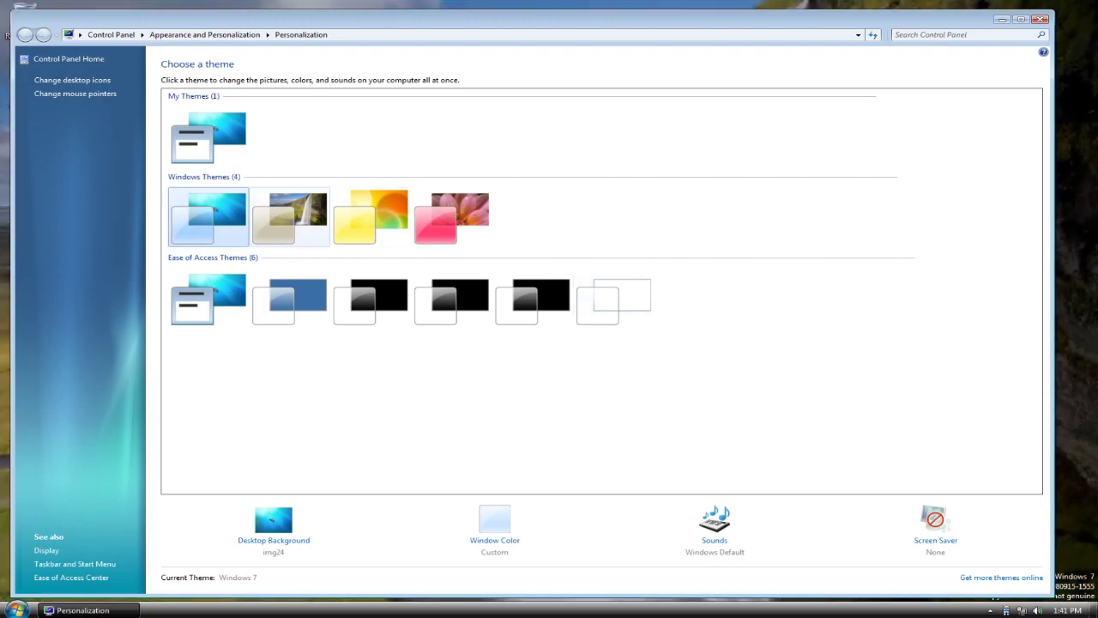
pyautogui.click(208, 216)
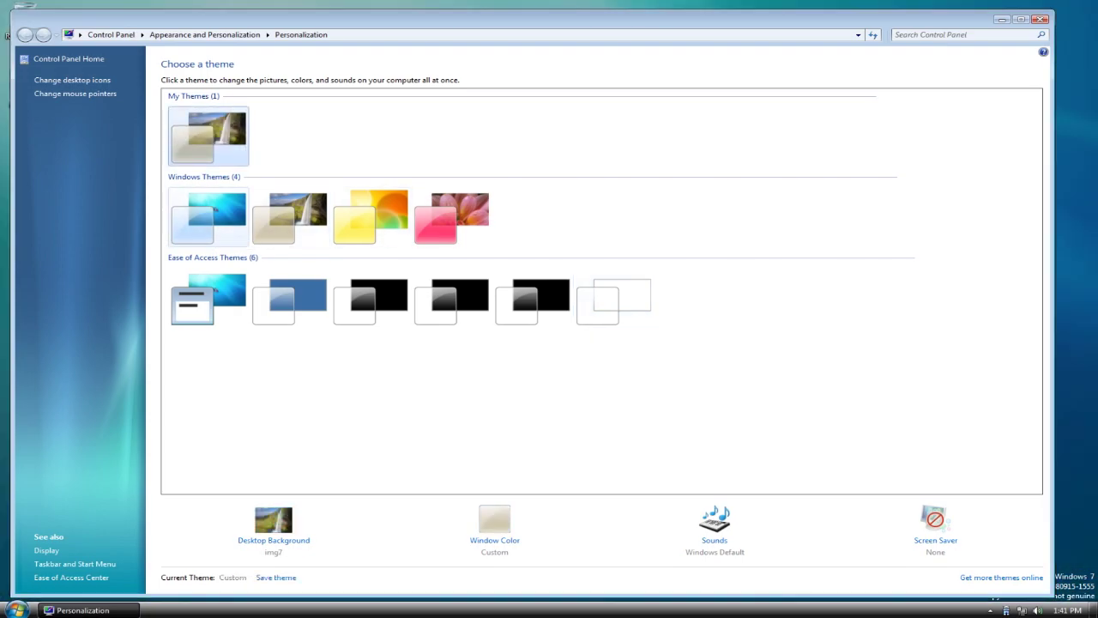
# Look at the Window Color and Appearance options and cancel without changing anything
pyautogui.click(494, 540)
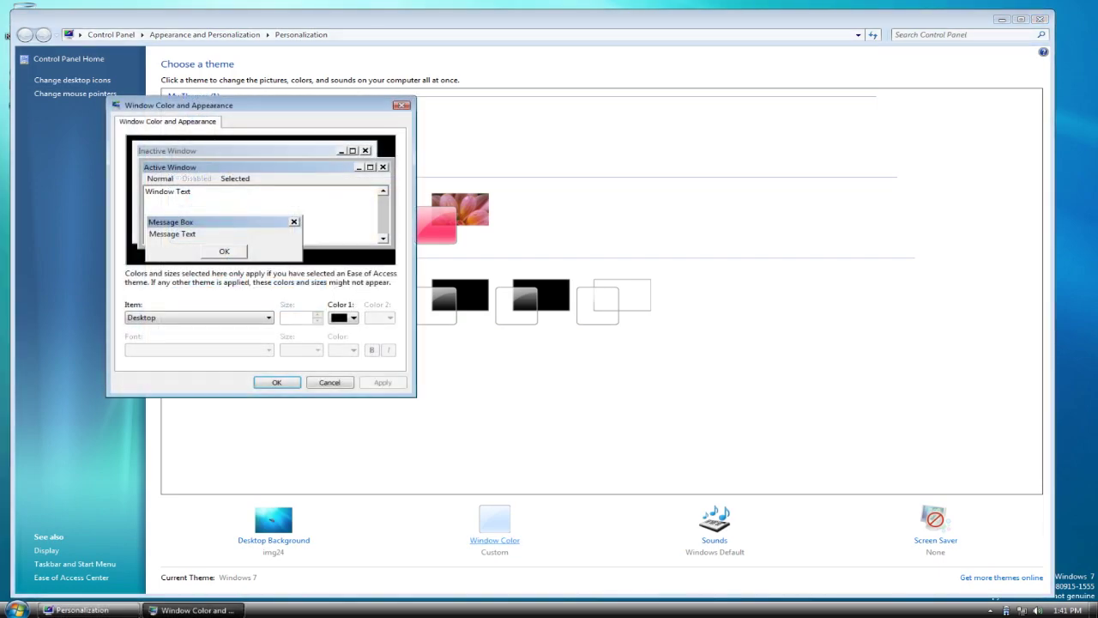
pyautogui.press('Tab')
pyautogui.hotkey('alt', 'Down')
pyautogui.press('Escape')
pyautogui.press('Escape')
# Apply the yellow and orange theme from Windows Themes and close Personalization
pyautogui.click(290, 216)
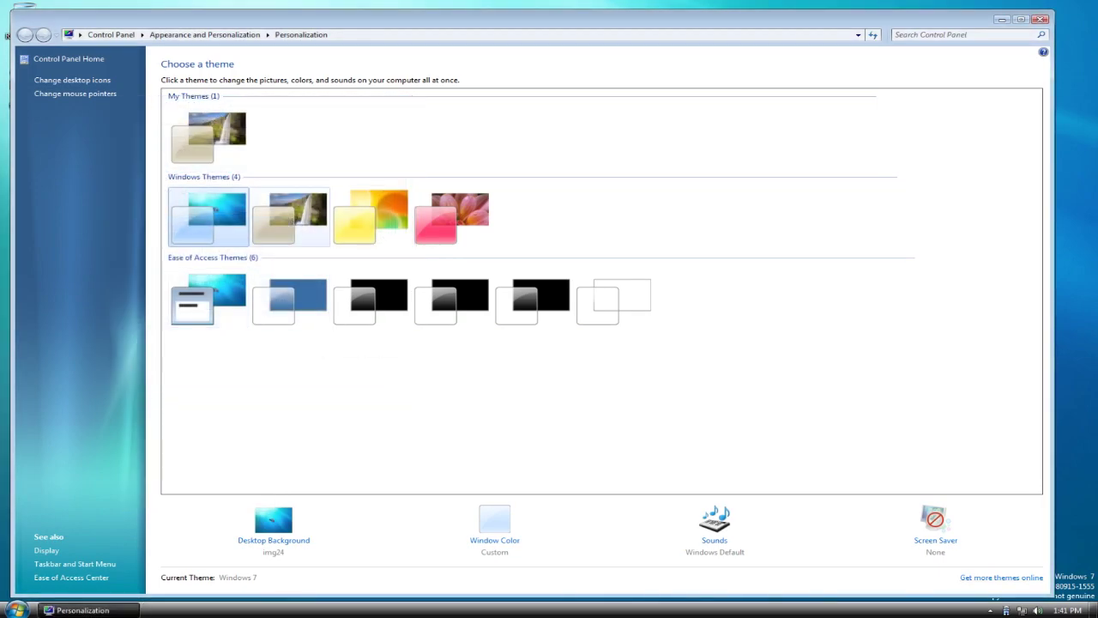
pyautogui.press('Right')
pyautogui.hotkey('alt', 'F4')
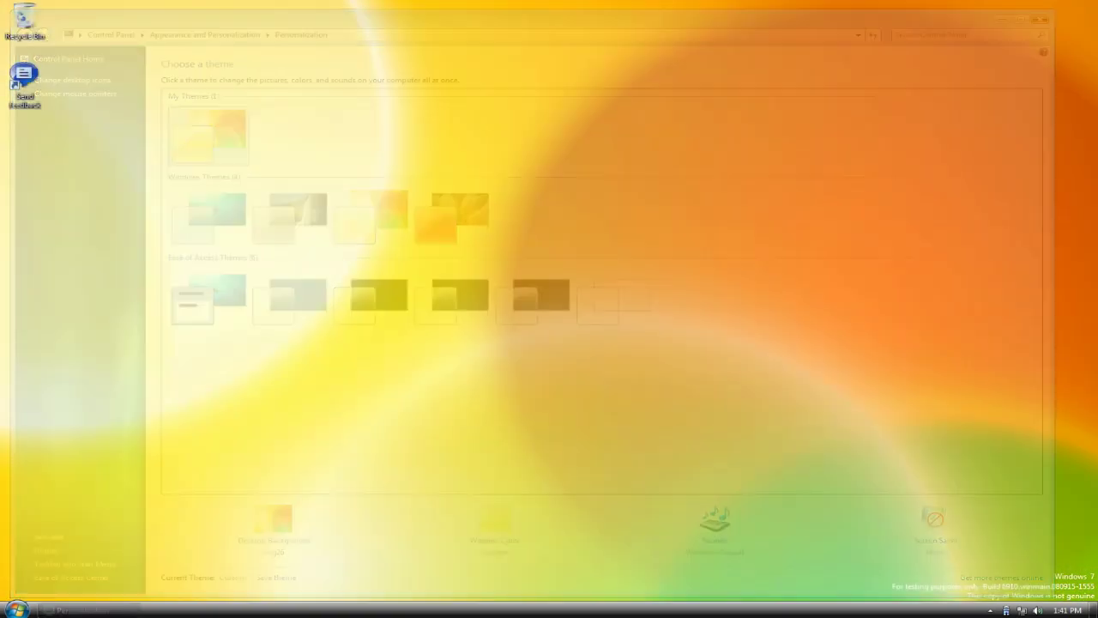
# Launch Windows Media Center and start it with Express setup
pyautogui.press('super')
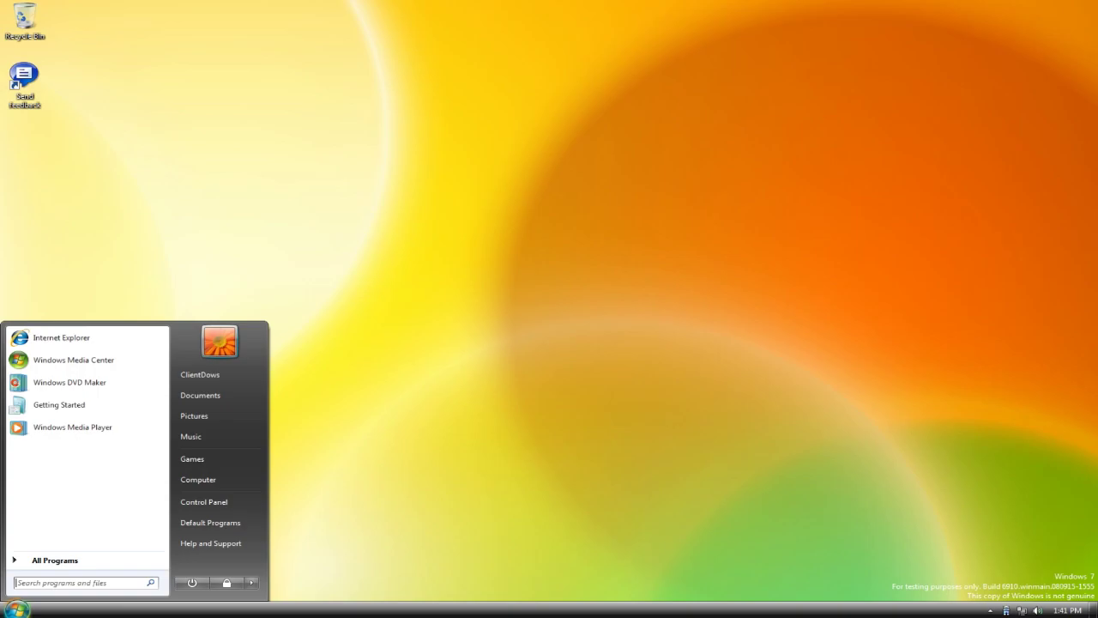
pyautogui.press('Down')
pyautogui.press('Down')
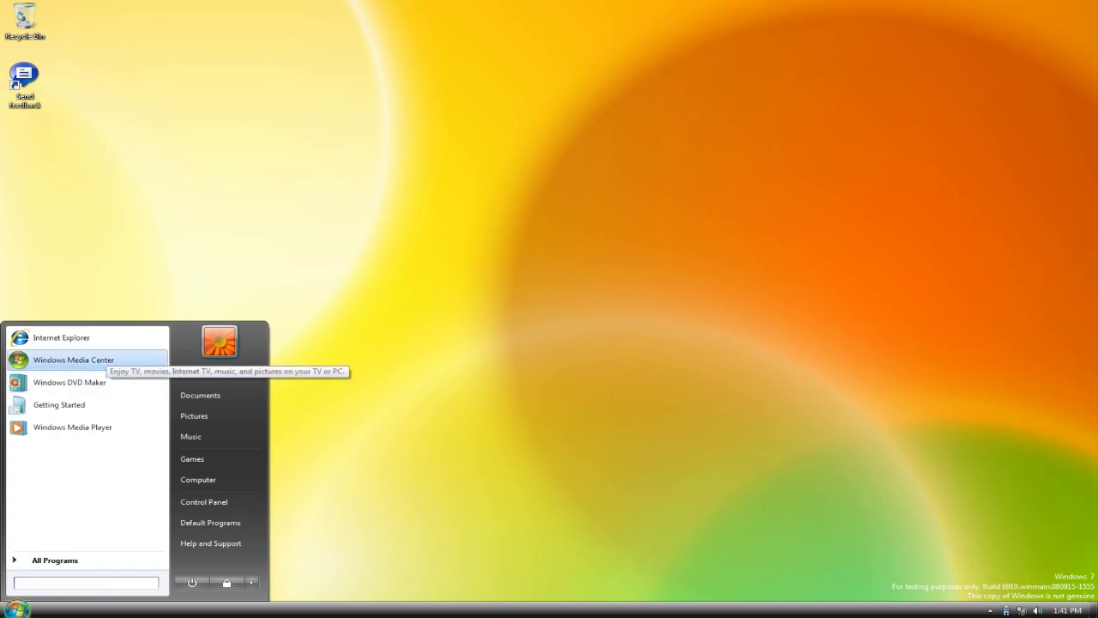
pyautogui.press('Return')
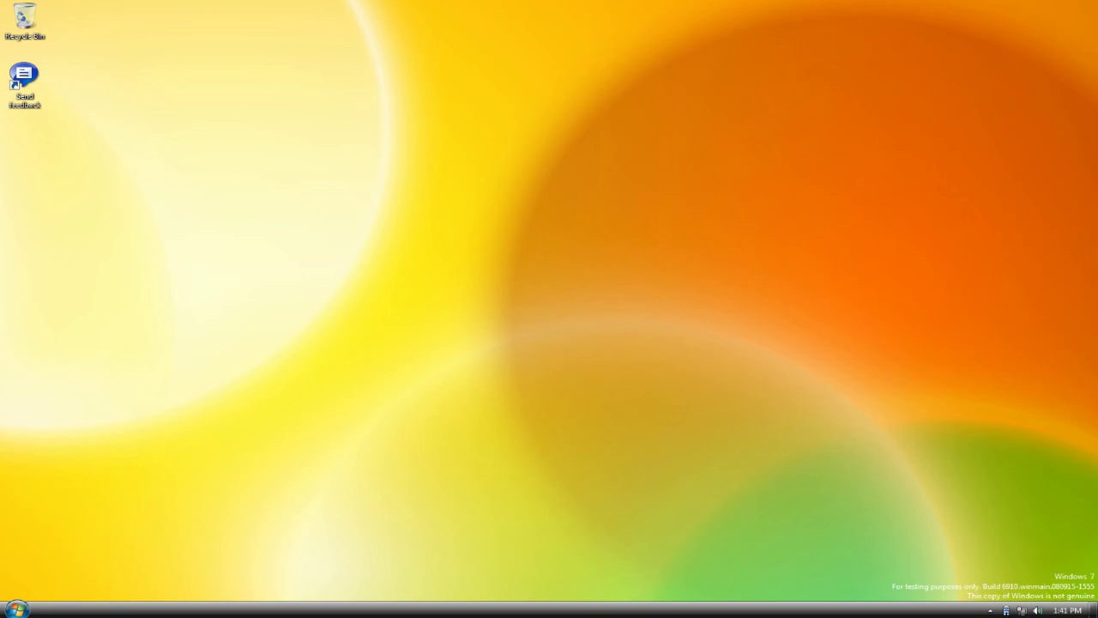
pyautogui.press('Return')
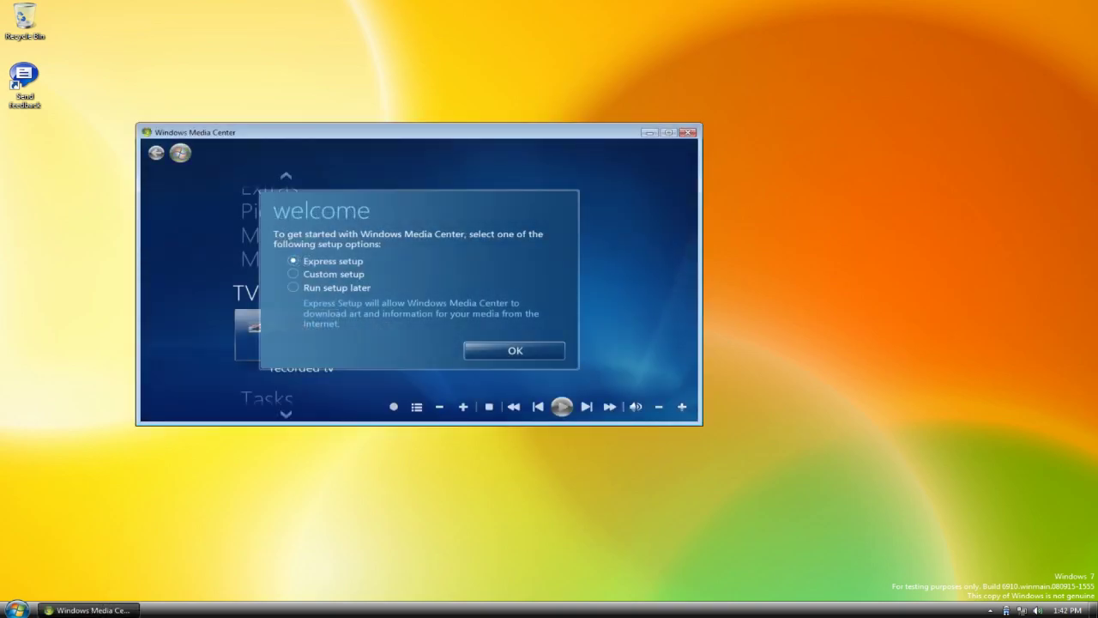
pyautogui.press('Return')
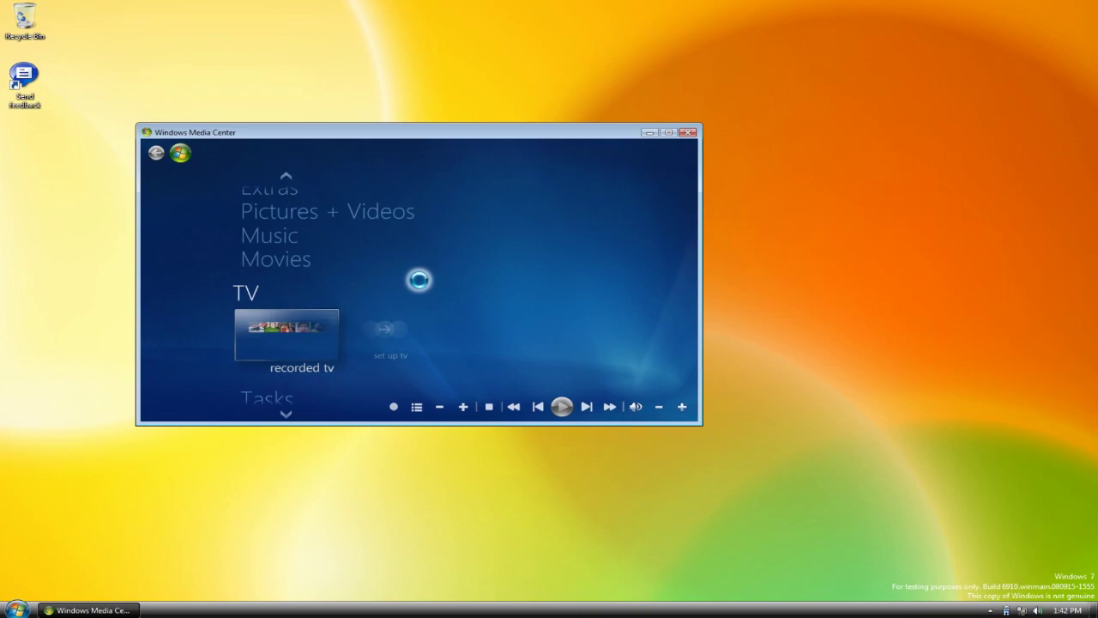
# View Media Center's software version in its General settings under Tasks, and close Media Center
pyautogui.press('Down')
pyautogui.press('Left')
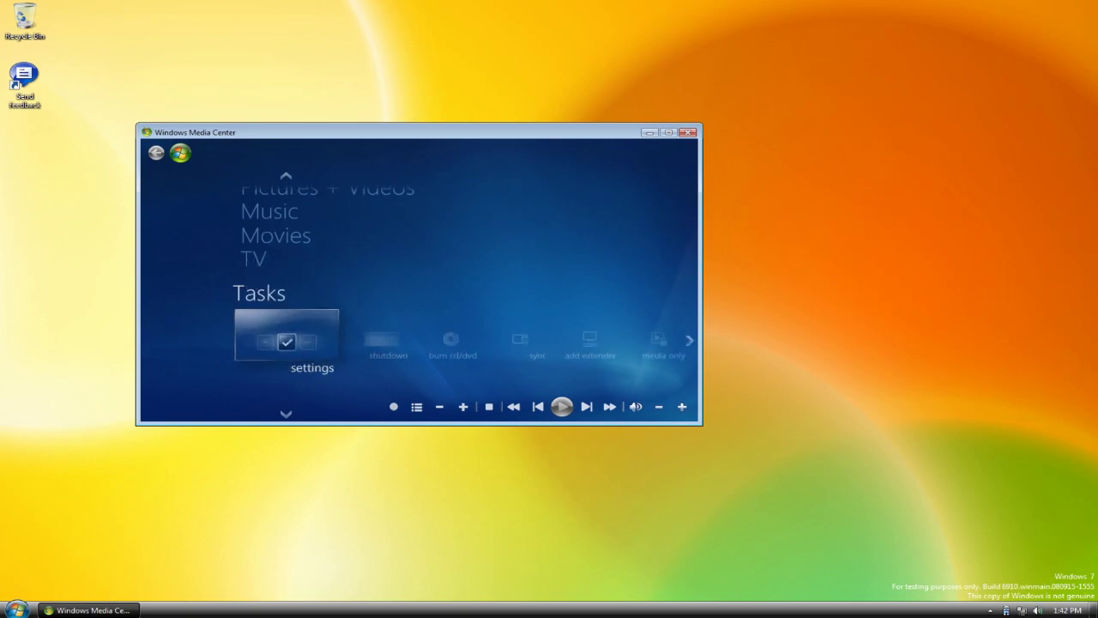
pyautogui.press('Return')
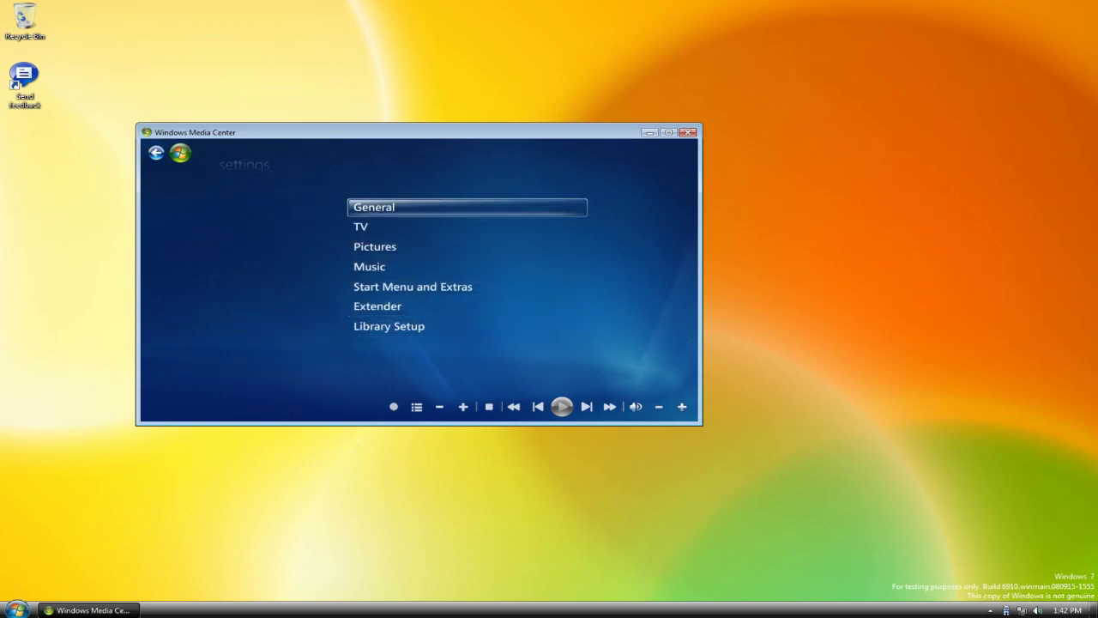
pyautogui.press('Return')
pyautogui.press('Up')
pyautogui.press('Return')
pyautogui.press('Return')
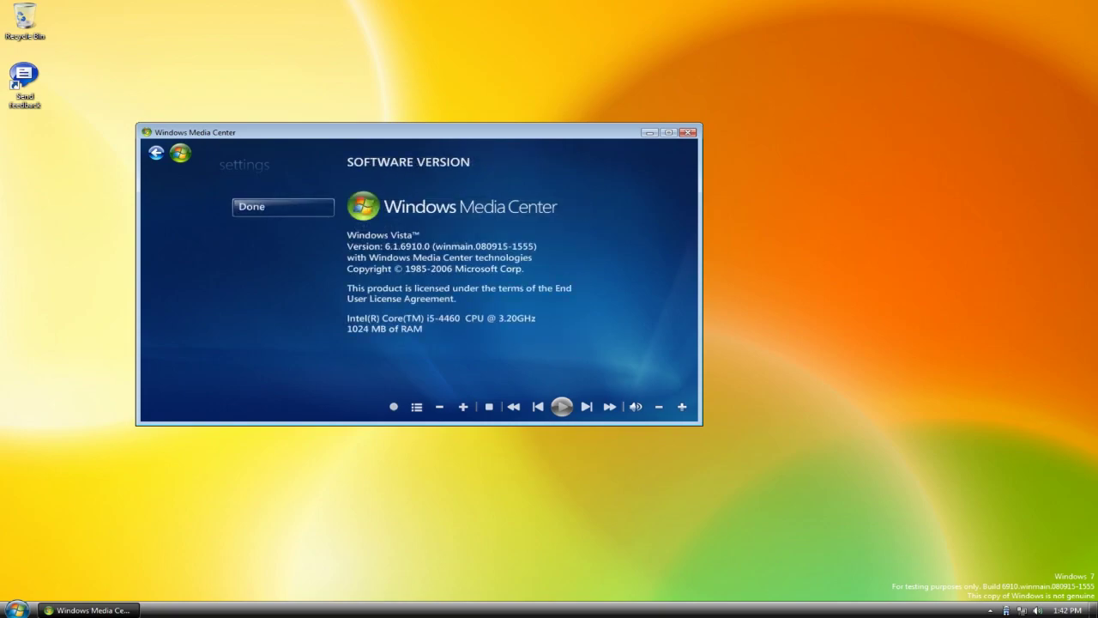
pyautogui.hotkey('alt', 'F4')
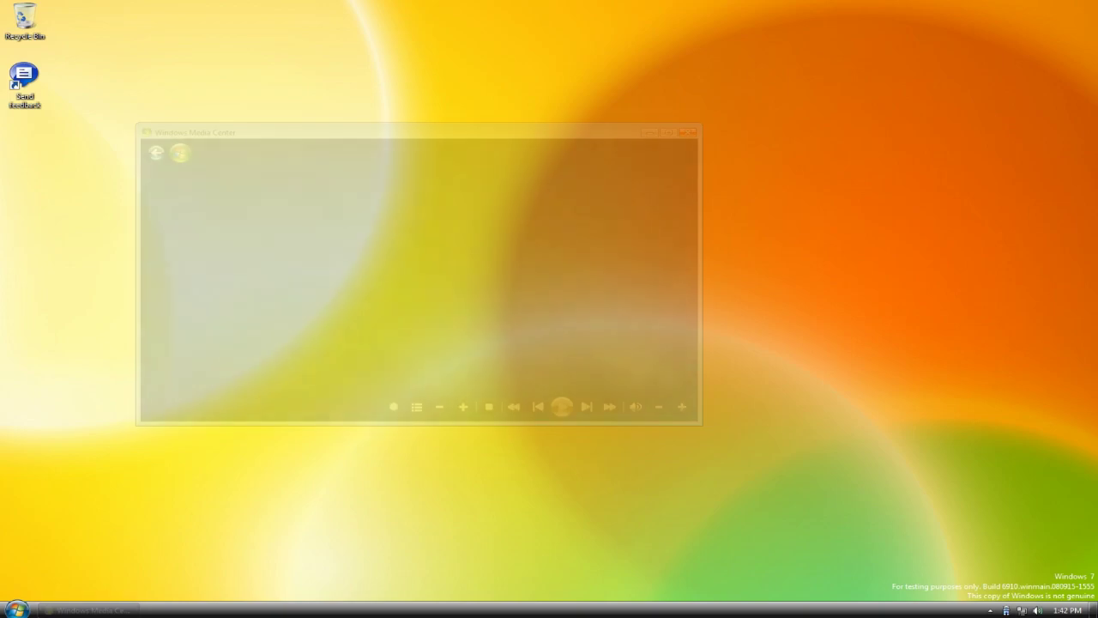
# Run winver to show the About Windows version information
pyautogui.press('super+r')
pyautogui.write('winver')
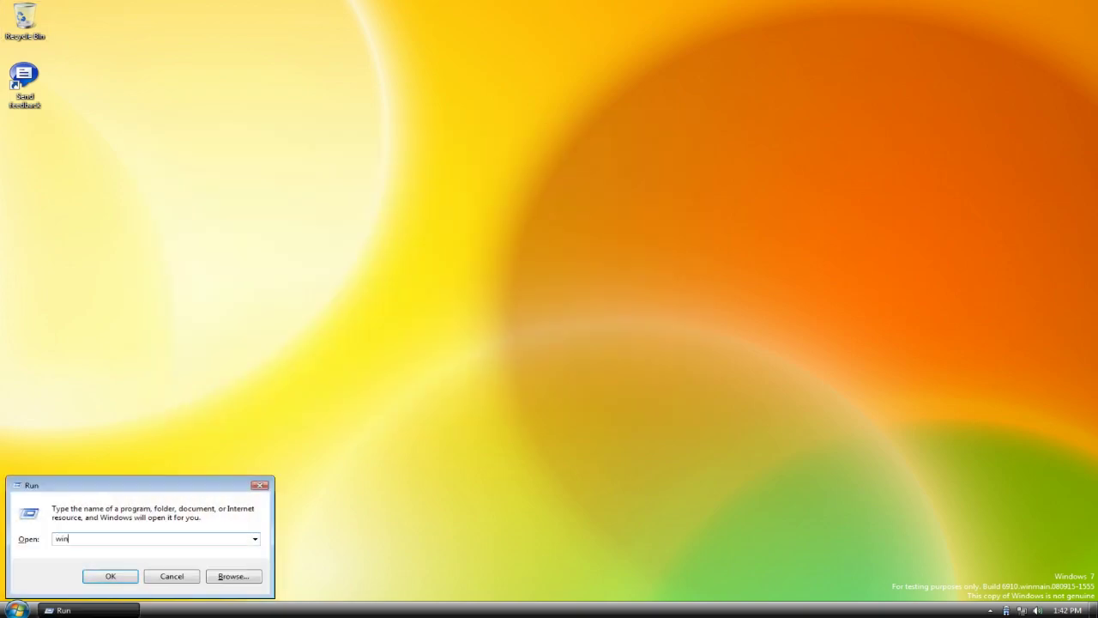
pyautogui.press('Return')
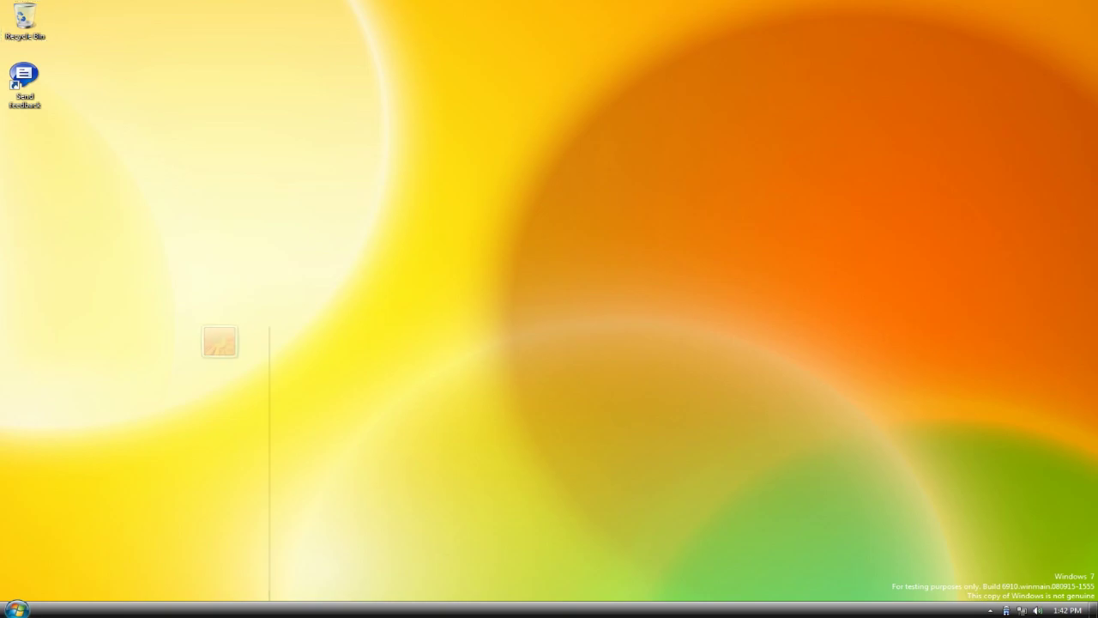
# View the computer's System properties beside About Windows, and close both windows
pyautogui.press('super')
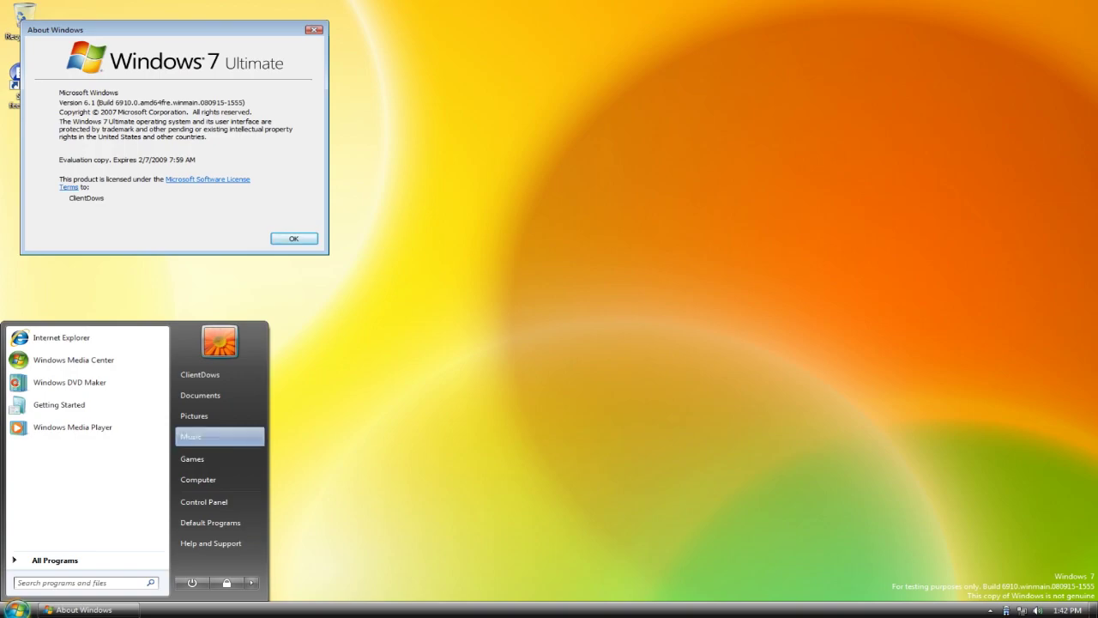
pyautogui.rightClick(219, 480)
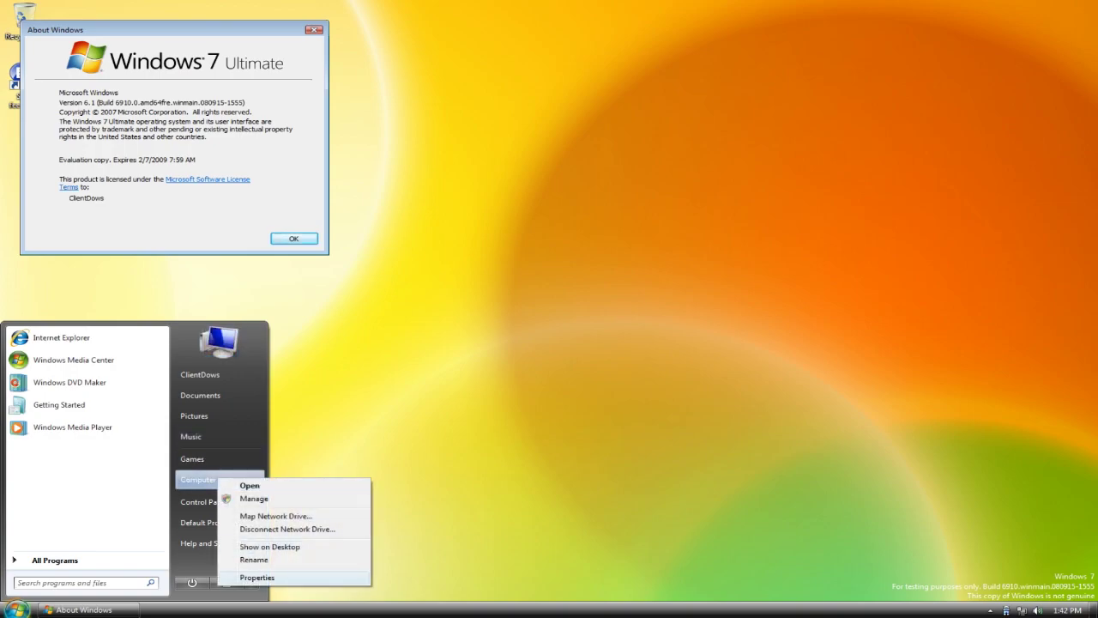
pyautogui.click(257, 577)
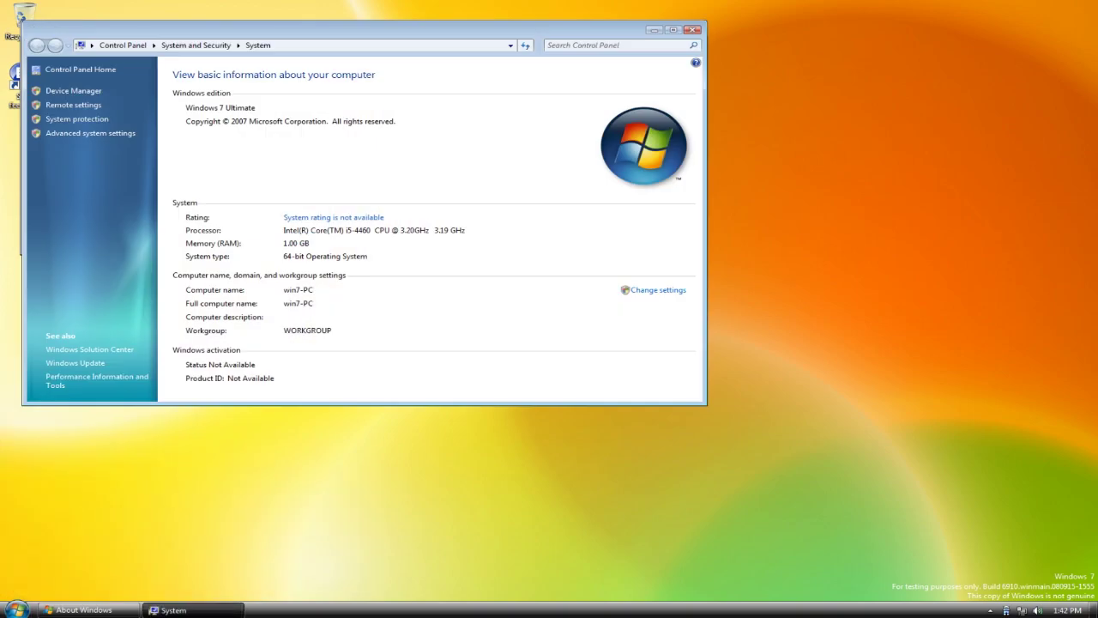
pyautogui.moveTo(343, 30); pyautogui.dragTo(695, 29)
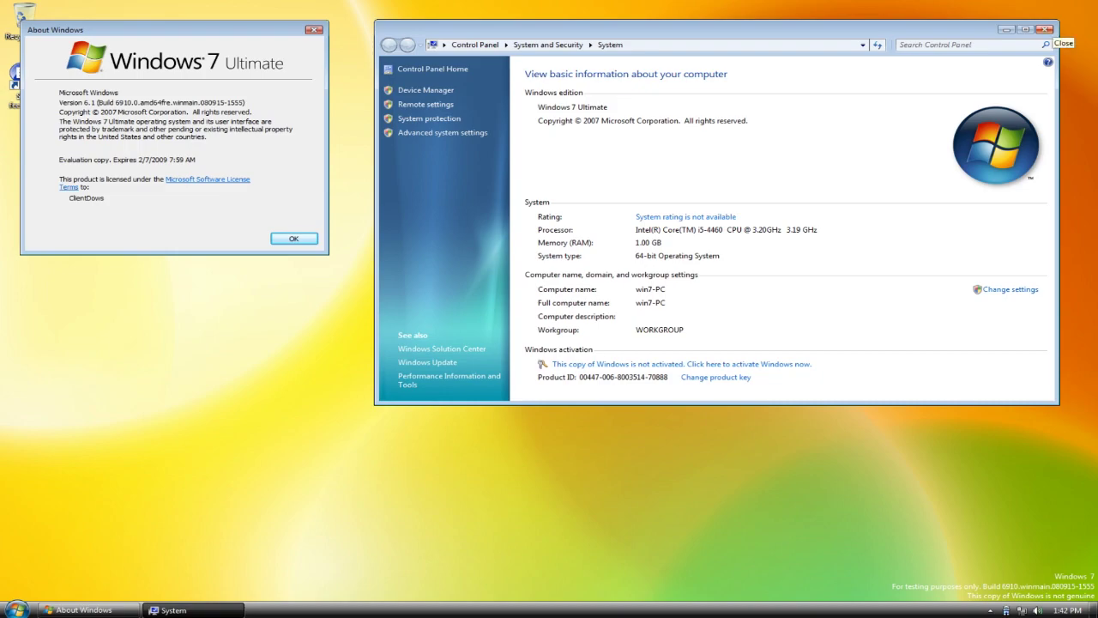
pyautogui.click(1046, 30)
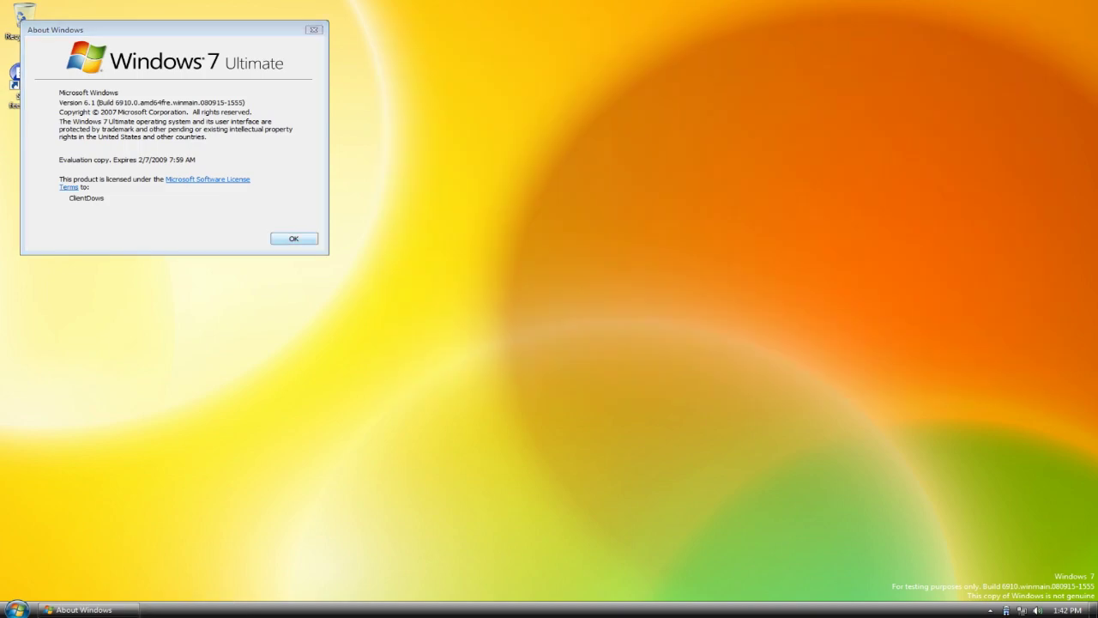
pyautogui.press('Return')
pyautogui.click(17, 609)
pyautogui.moveTo(250, 583)
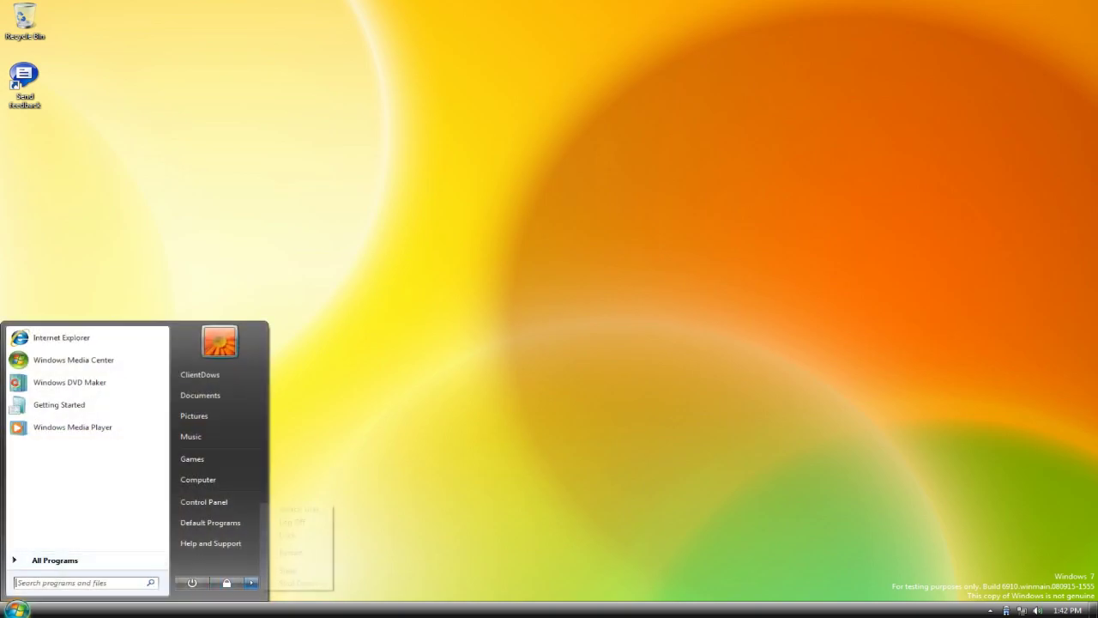
pyautogui.press('Escape')
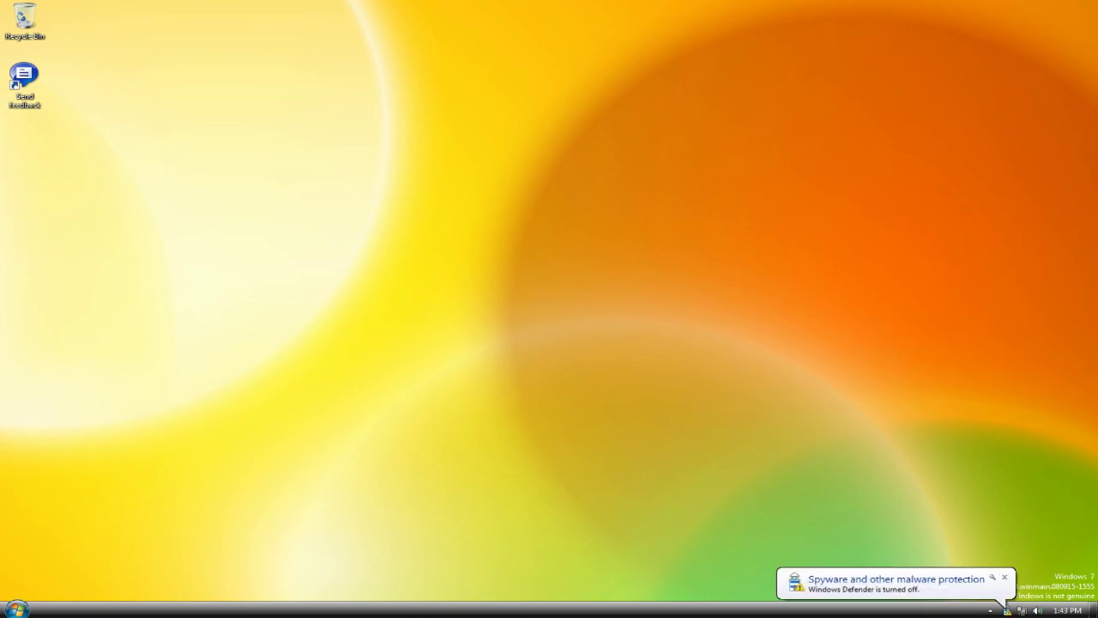
# Dismiss the Windows Defender notification and open the system's Sounds settings
pyautogui.click(1004, 577)
pyautogui.rightClick(1037, 610)
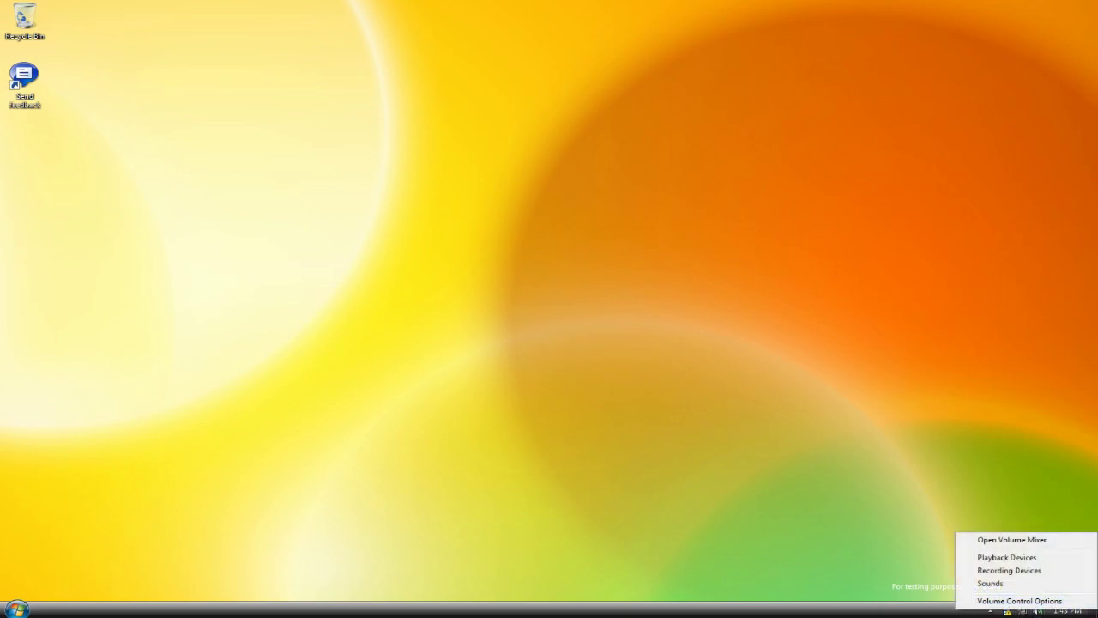
pyautogui.click(990, 582)
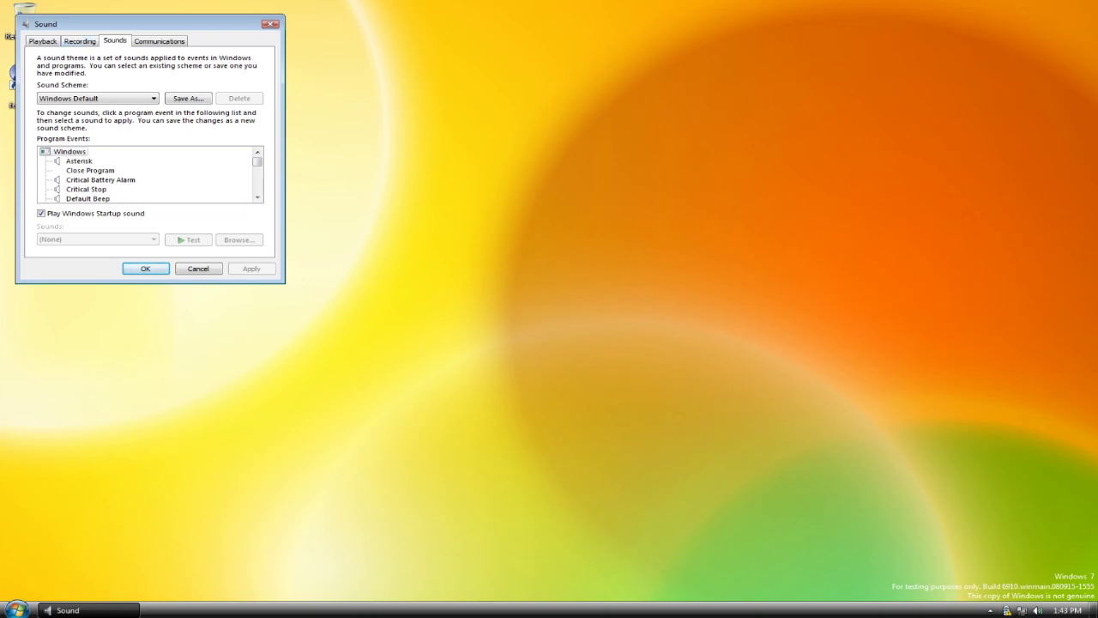
# Check the sounds assigned to the Windows program events from Asterisk through Device Disconnect
pyautogui.click(79, 161)
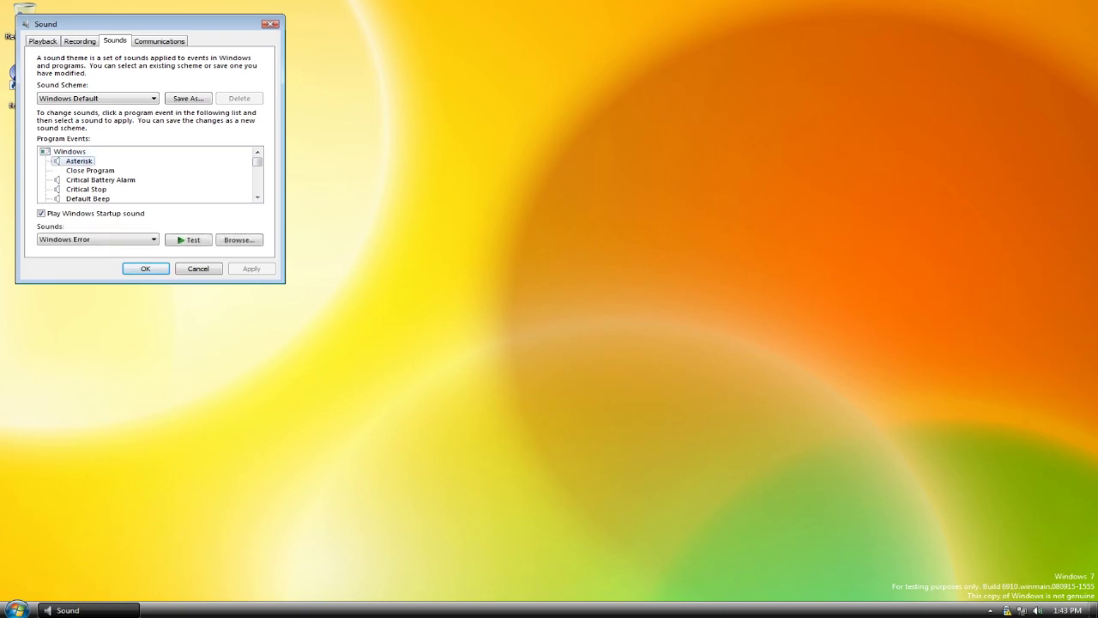
pyautogui.click(100, 179)
pyautogui.click(86, 189)
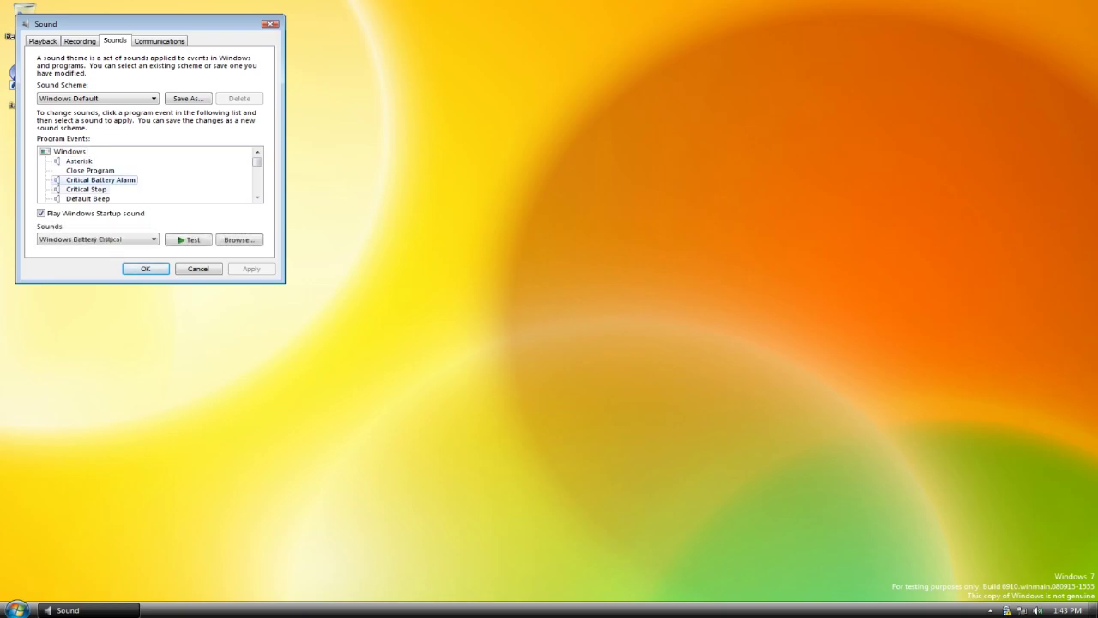
pyautogui.click(88, 199)
pyautogui.scroll(-1, 145, 174)
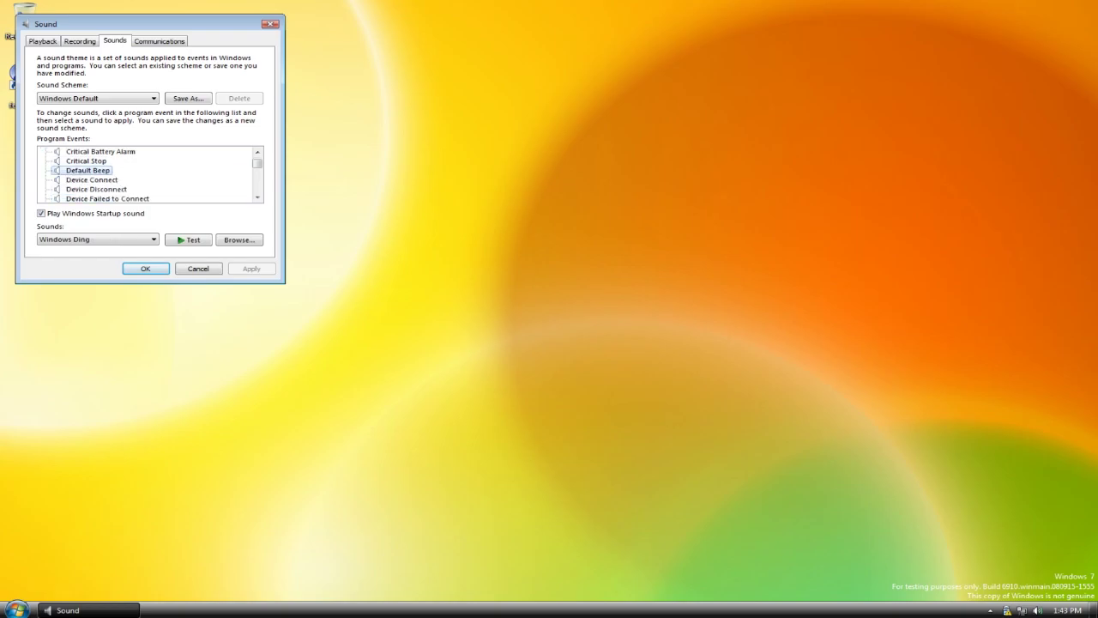
pyautogui.scroll(-1, 150, 174)
pyautogui.click(90, 151)
pyautogui.click(96, 160)
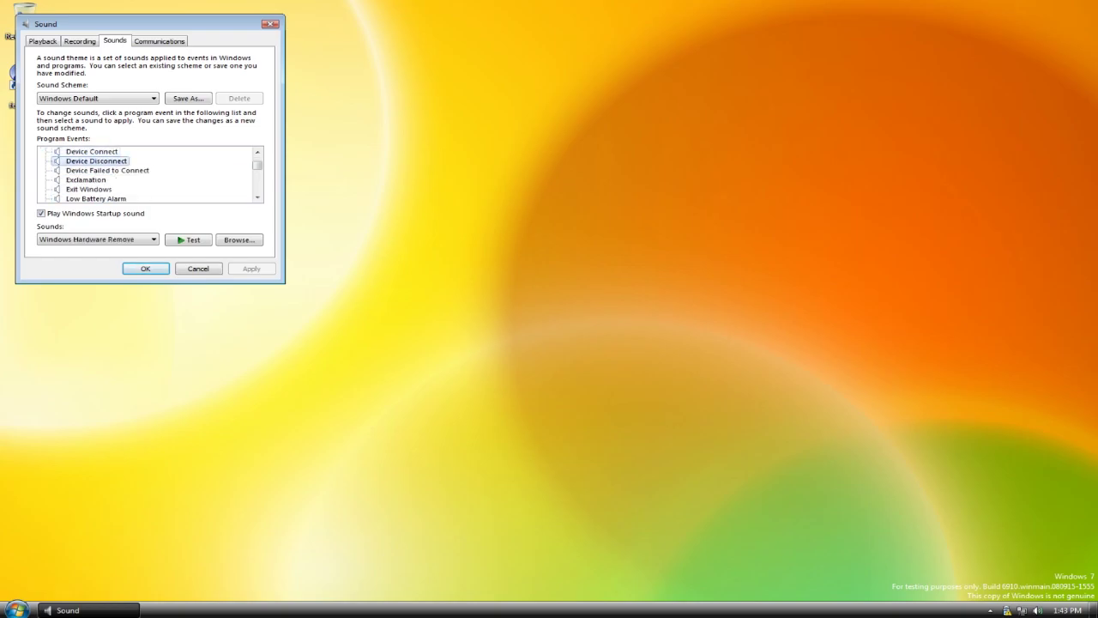
# Check the sounds assigned to Device Failed to Connect, Exclamation, Exit Windows and Low Battery Alarm
pyautogui.click(107, 170)
pyautogui.click(86, 179)
pyautogui.click(88, 189)
pyautogui.click(96, 198)
pyautogui.scroll(-2, 96, 198)
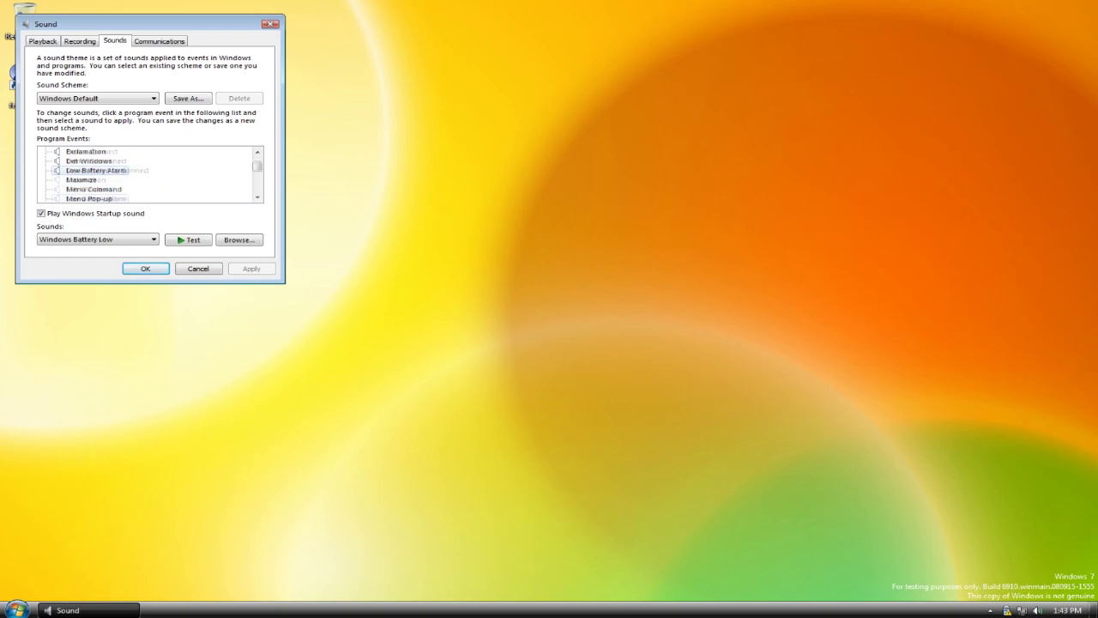
pyautogui.scroll(1, 100, 174)
pyautogui.scroll(-2, 100, 175)
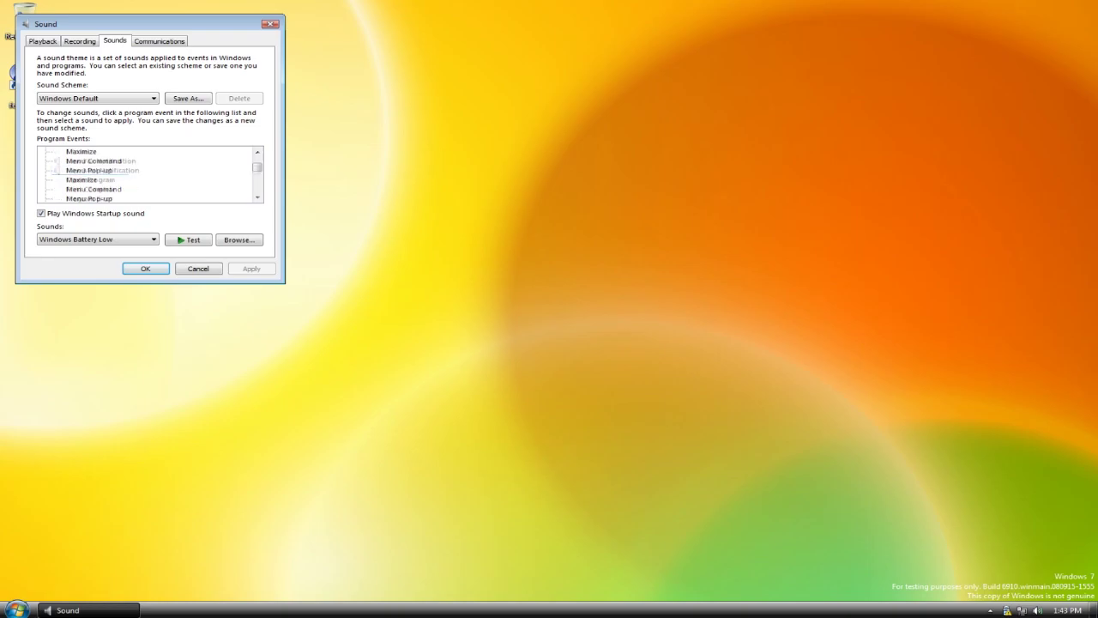
# Check the sounds for the remaining Windows events, including System Notification, Windows Change Theme, Windows Logoff and Windows Logon
pyautogui.click(100, 160)
pyautogui.scroll(-3, 150, 175)
pyautogui.click(98, 170)
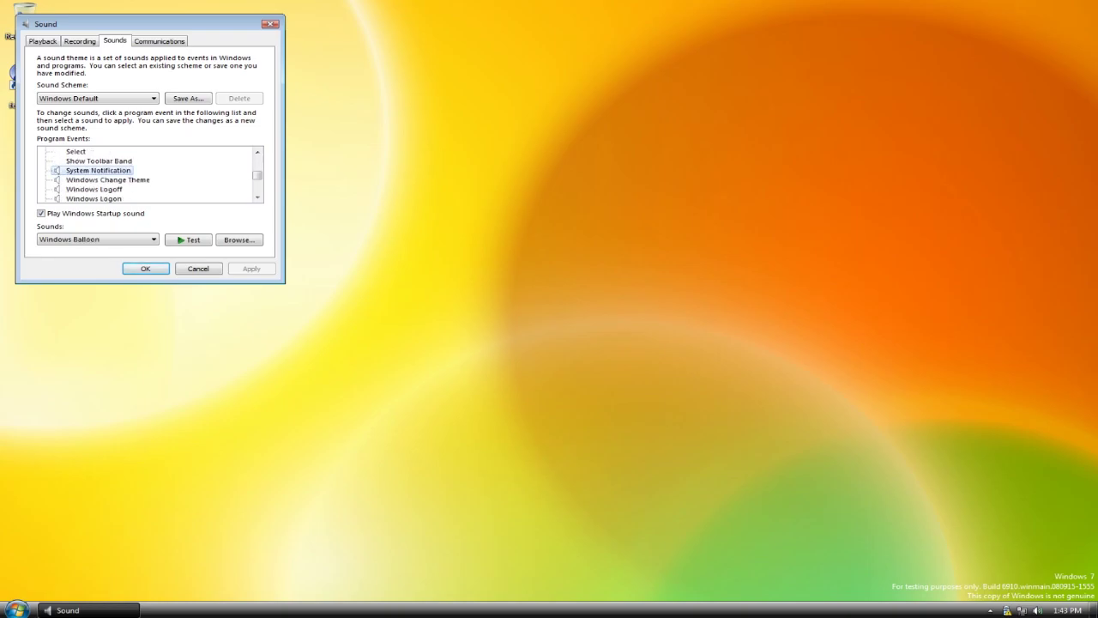
pyautogui.click(107, 179)
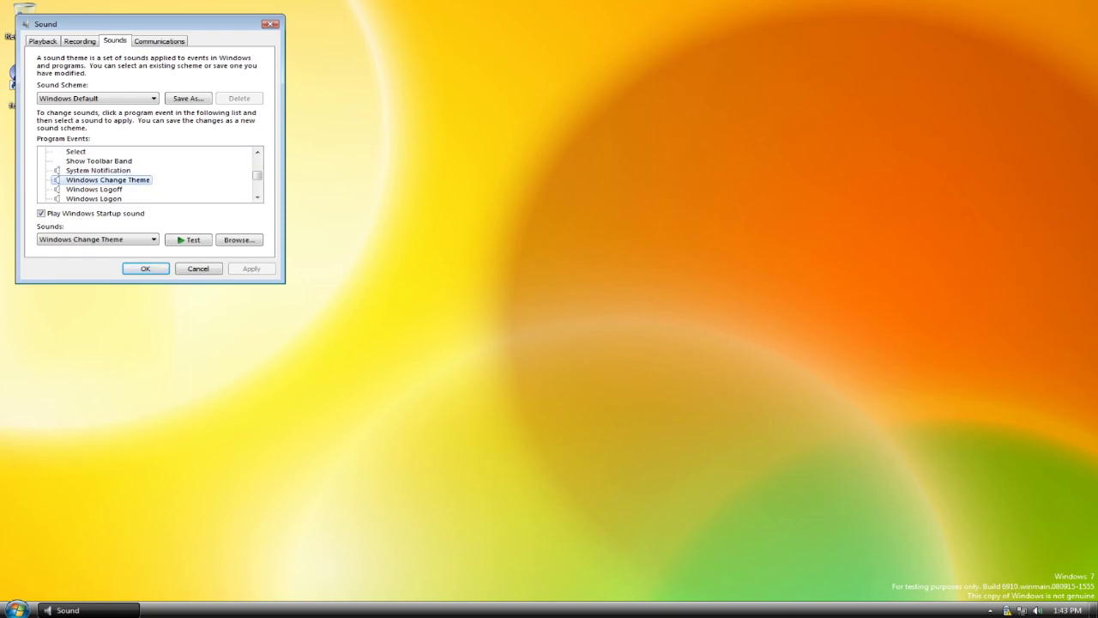
pyautogui.press('Down')
pyautogui.press('Down')
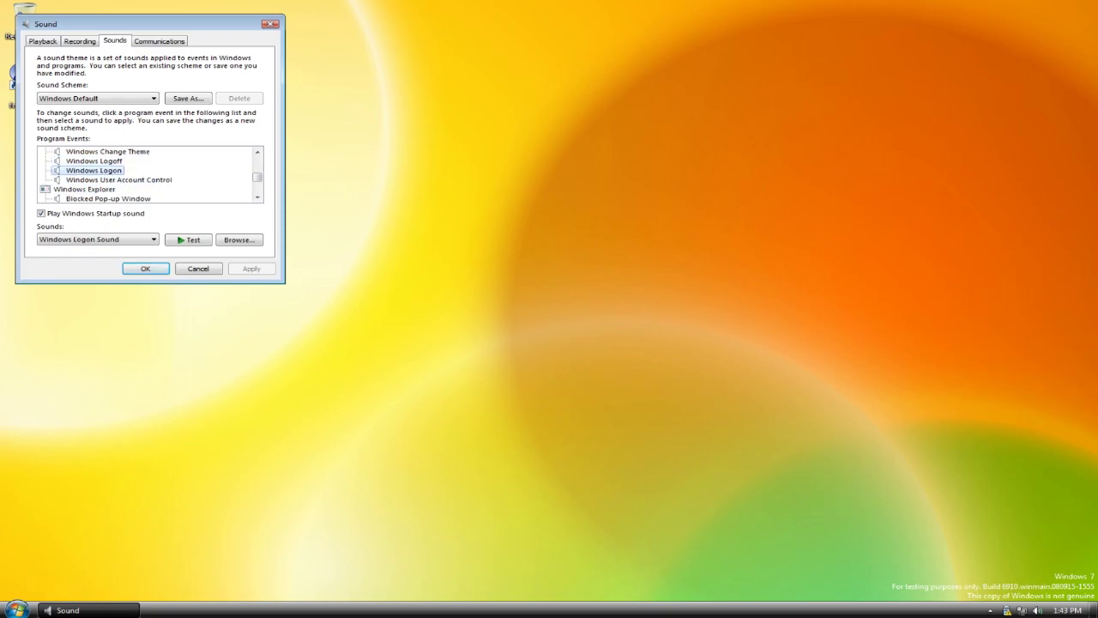
# Check the sounds for Windows User Account Control and the Windows Explorer events from Blocked Pop-up Window through Feed Discovered
pyautogui.press('Down')
pyautogui.press('Down')
pyautogui.press('Down')
pyautogui.press('Down')
pyautogui.press('Down')
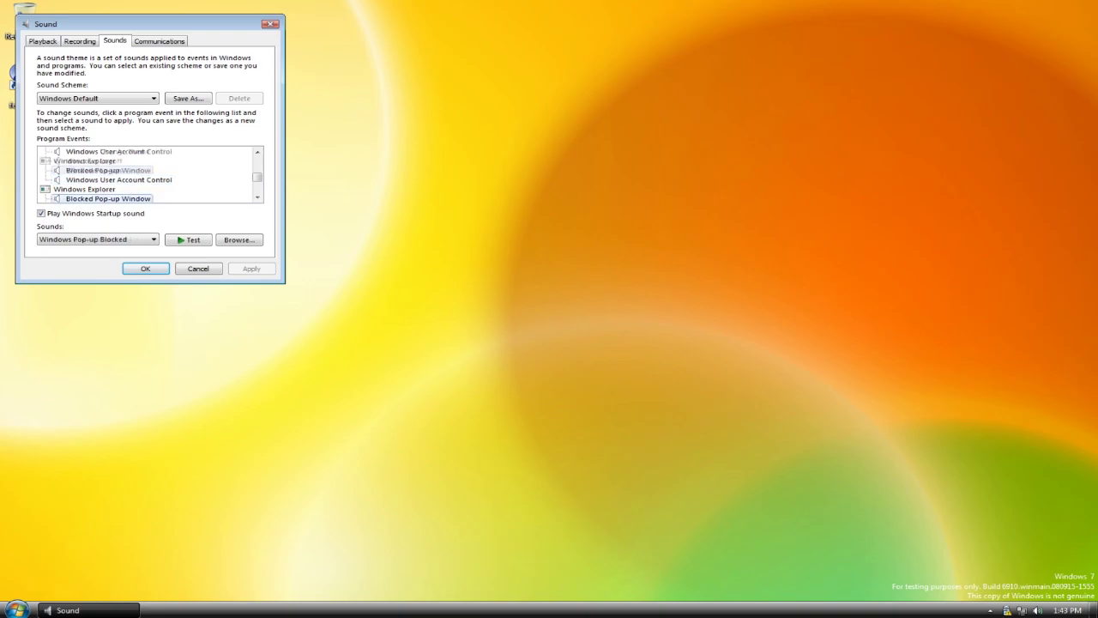
pyautogui.press('Down')
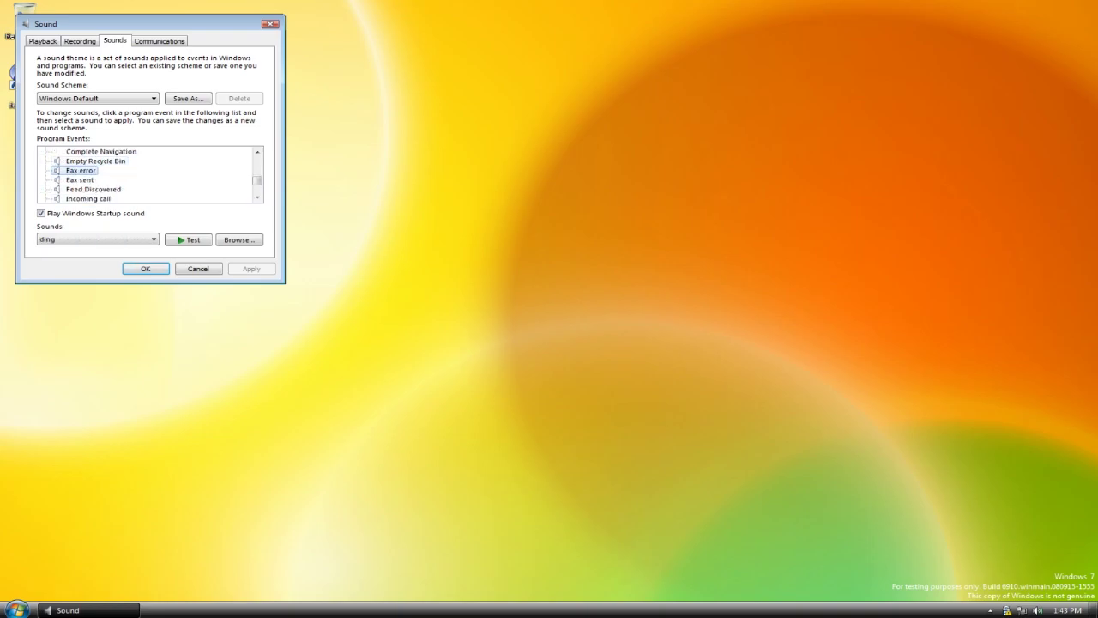
pyautogui.press('Down')
pyautogui.press('Down')
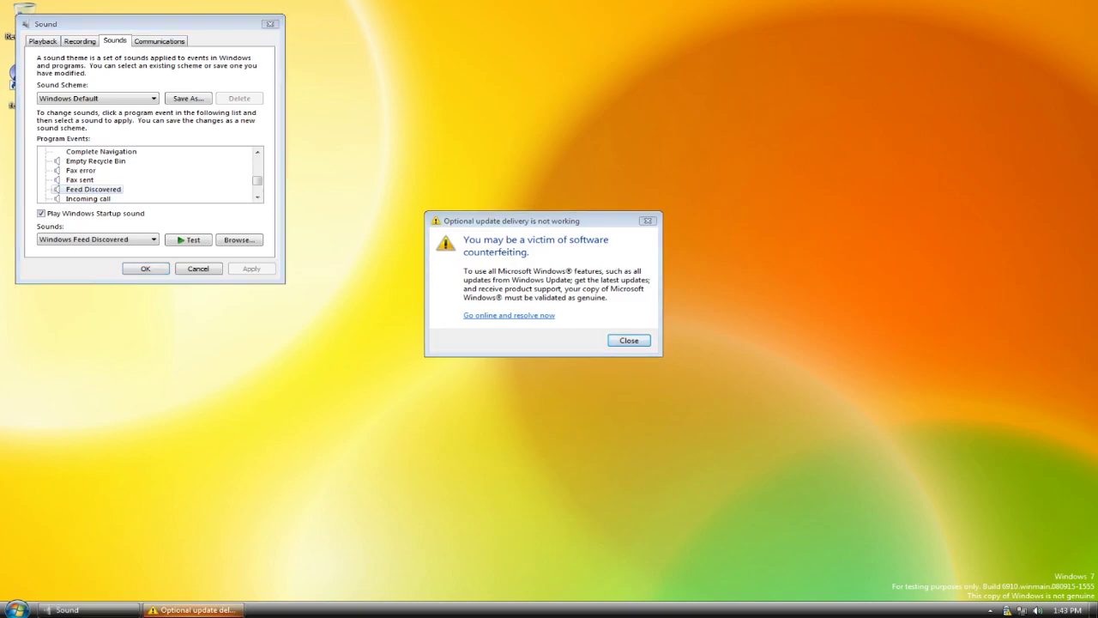
# Close the software counterfeiting warning and test the Feed Discovered event's sound
pyautogui.click(648, 220)
pyautogui.click(188, 239)
pyautogui.click(93, 188)
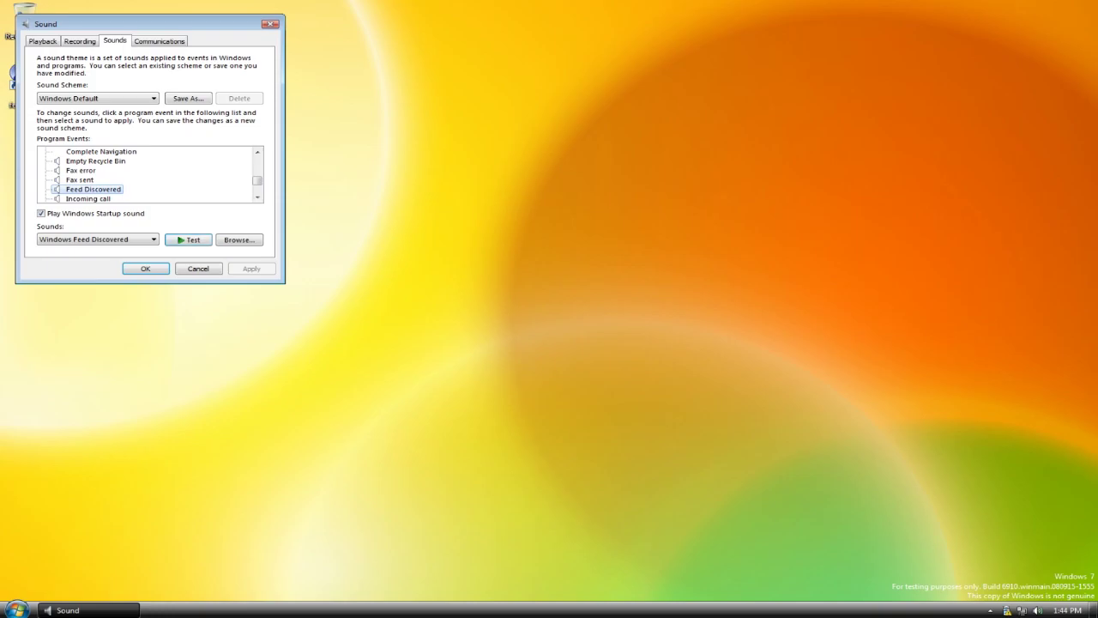
# Check the sounds for the Windows Explorer events from Incoming call through Start Navigation
pyautogui.scroll(-1, 150, 174)
pyautogui.click(87, 169)
pyautogui.press('Down')
pyautogui.press('Down')
pyautogui.press('Down')
pyautogui.press('Down')
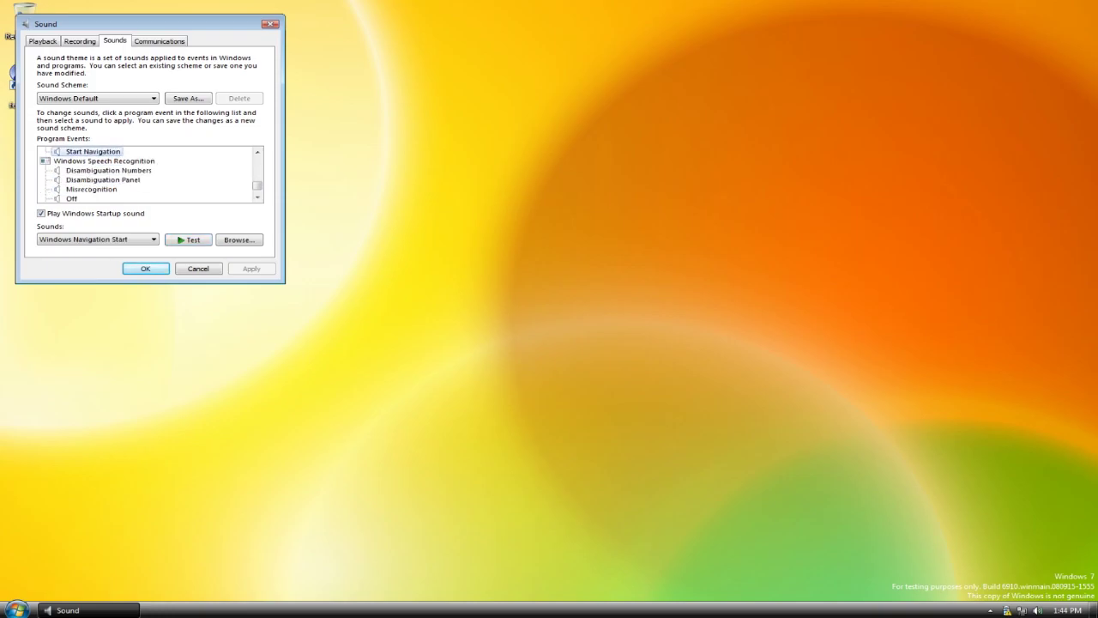
# Check the sounds for the Windows Speech Recognition events from Disambiguation Numbers through Sleep, and close the Sound dialog
pyautogui.press('Down')
pyautogui.press('Down')
pyautogui.press('Down')
pyautogui.press('Down')
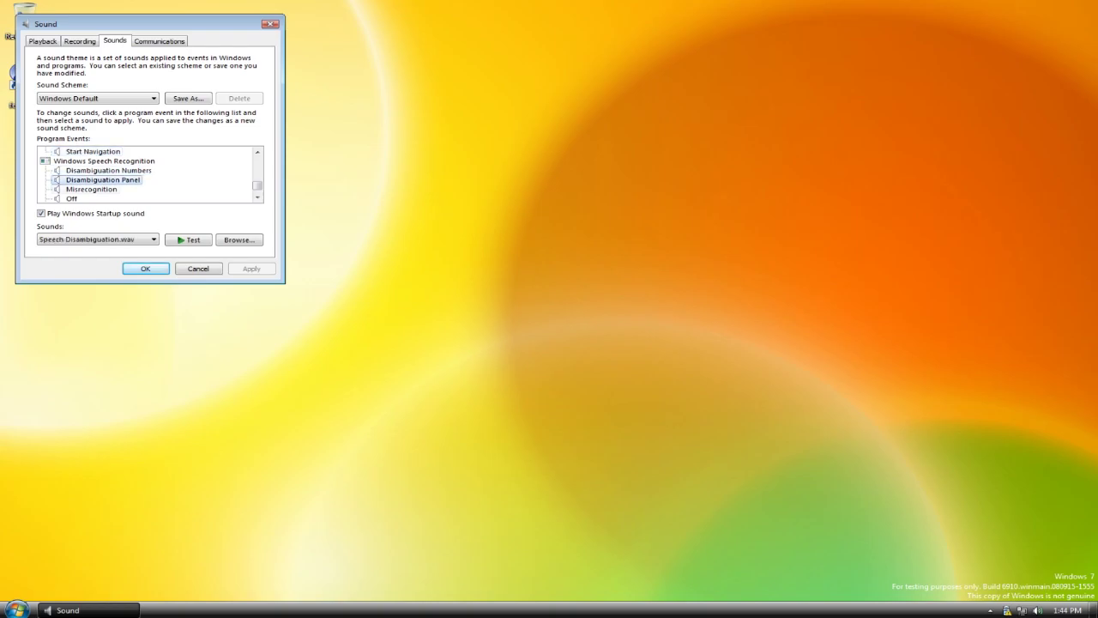
pyautogui.press('Down')
pyautogui.press('Down')
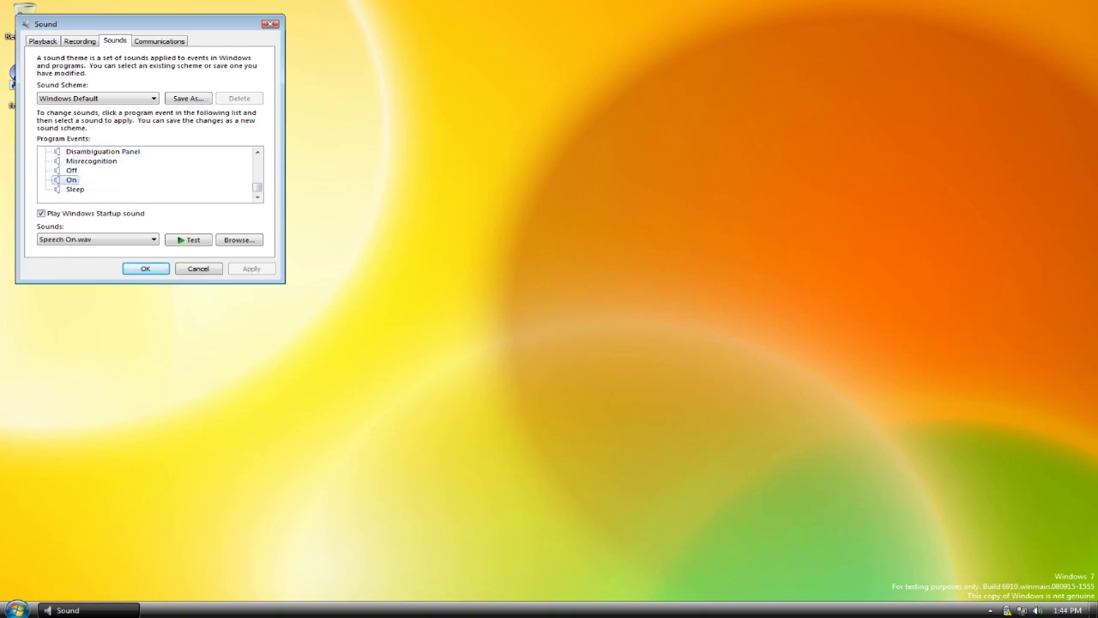
pyautogui.press('Up')
pyautogui.press('Down')
pyautogui.press('Down')
pyautogui.press('Return')
# Shut down Windows 7 from the Start menu's power options
pyautogui.press('super')
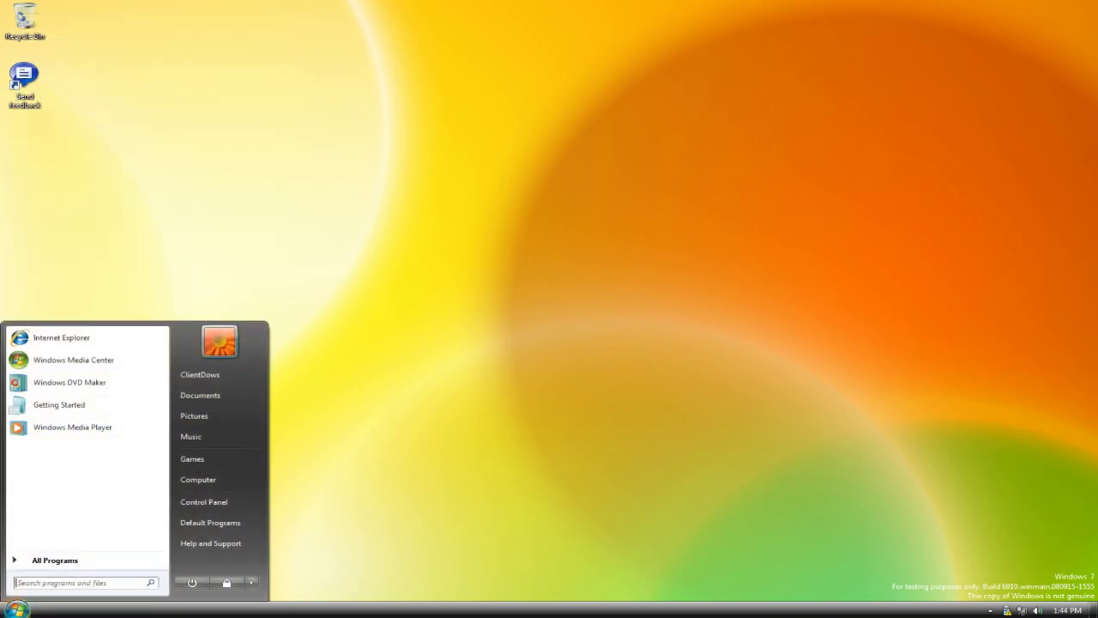
pyautogui.press('Right')
pyautogui.press('Right')
pyautogui.press('Right')
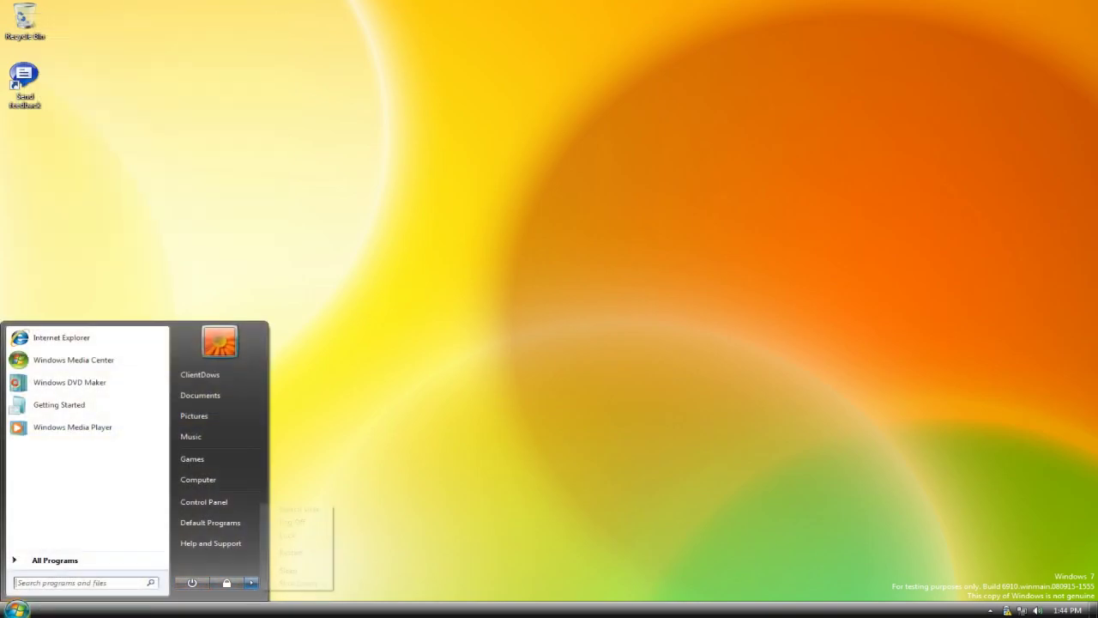
pyautogui.press('Up')
pyautogui.press('Return')
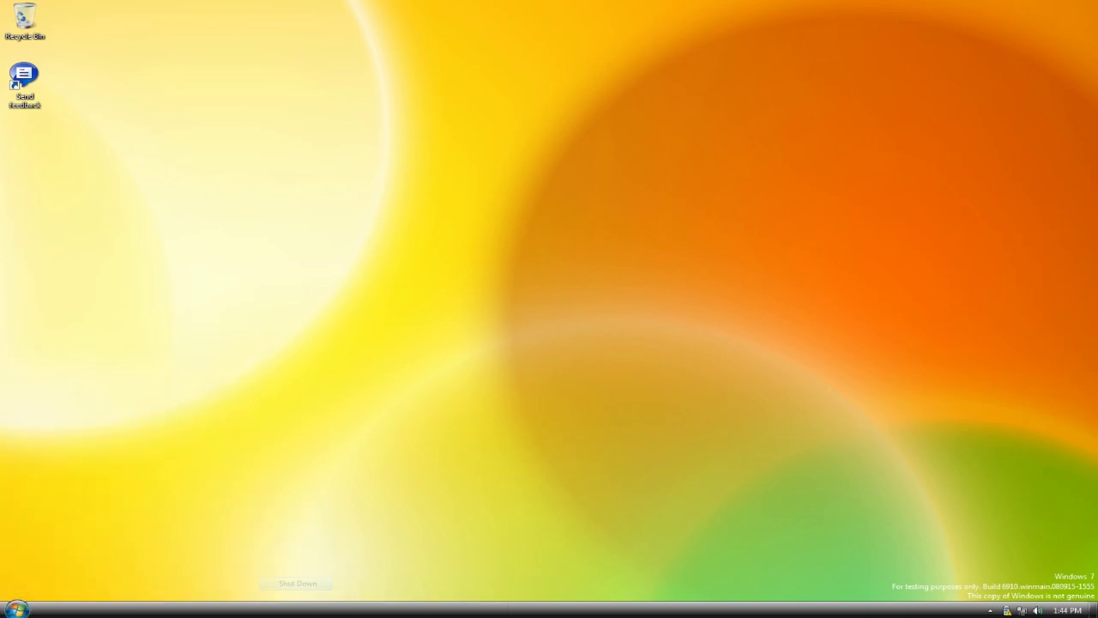